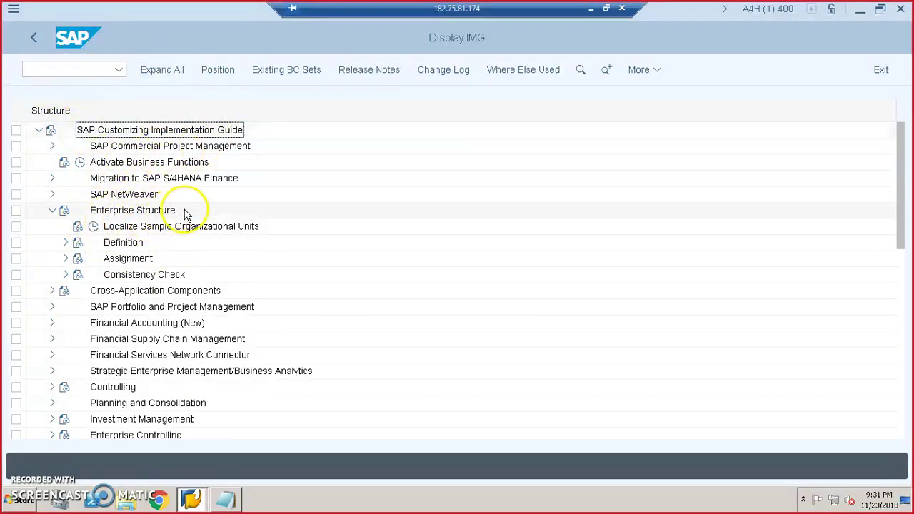
# - Expand the Definition branch under Enterprise Structure in the IMG
pyautogui.click(66, 242)
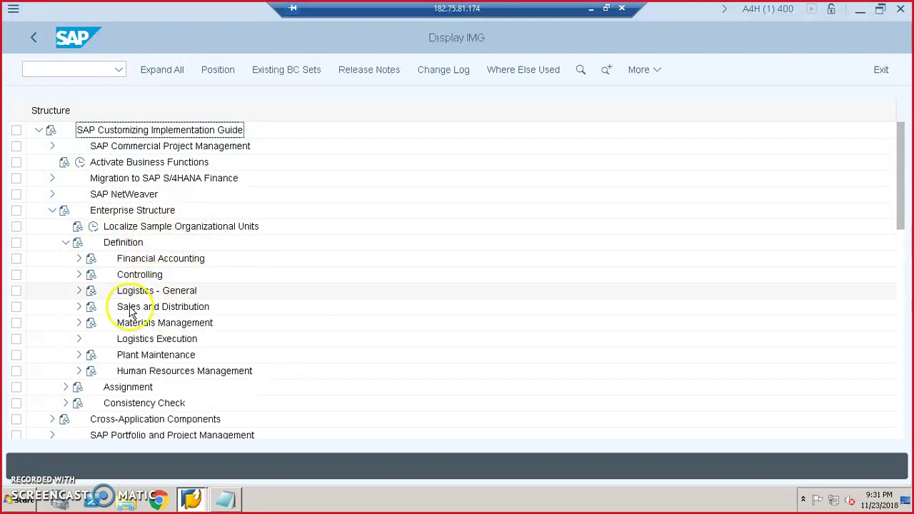
# - Expand Financial Accounting and run the Edit, Copy, Delete, Check Company Code activity
pyautogui.click(79, 258)
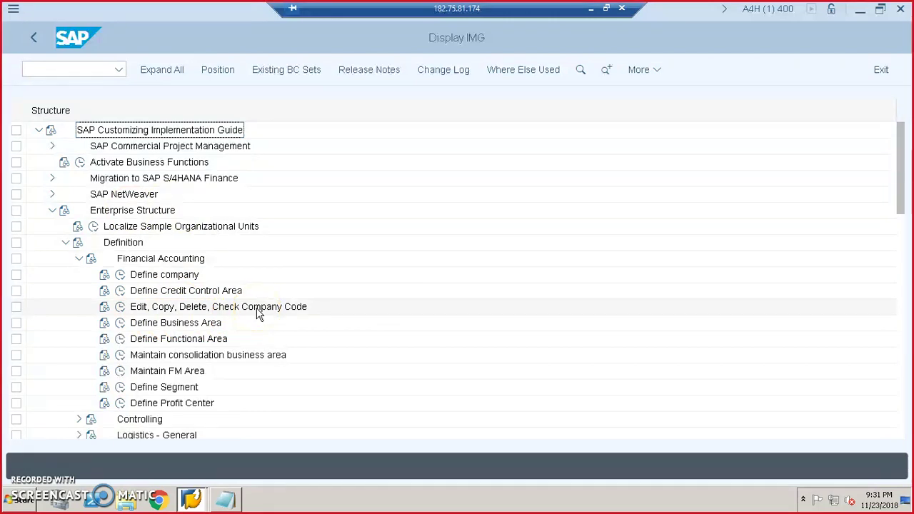
pyautogui.click(120, 306)
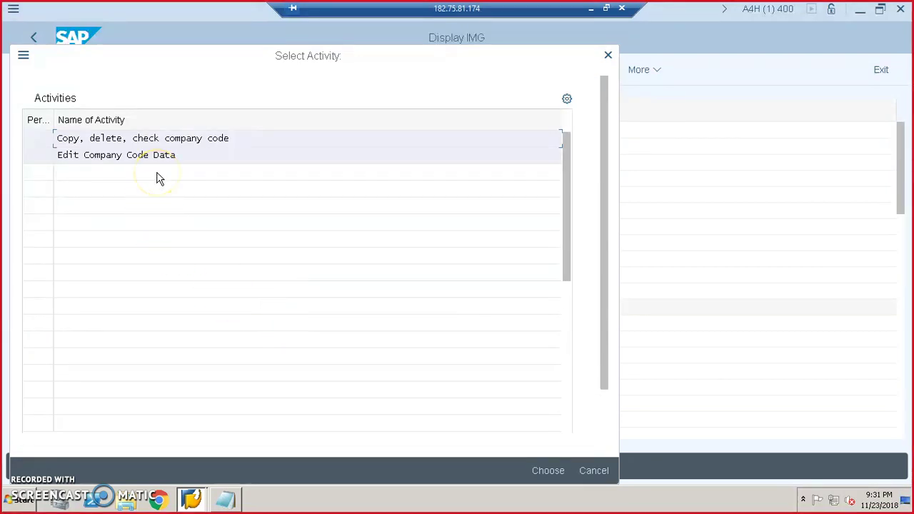
# - In Edit Company Code Data, start a new entry with company code JHS1
pyautogui.doubleClick(157, 156)
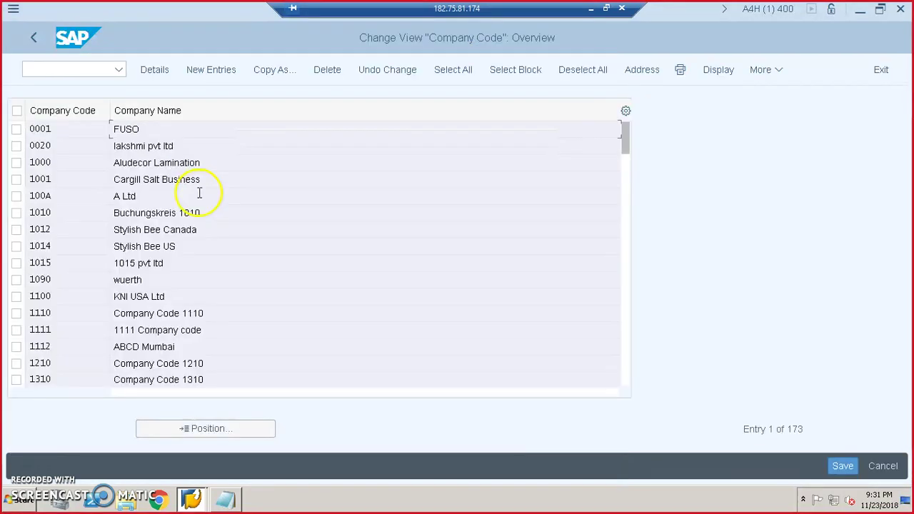
pyautogui.click(211, 70)
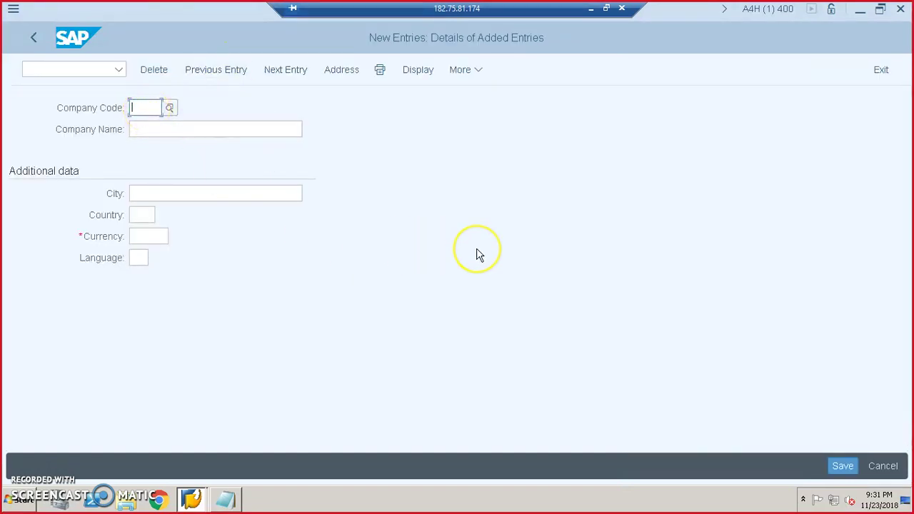
pyautogui.write('jhsoft')
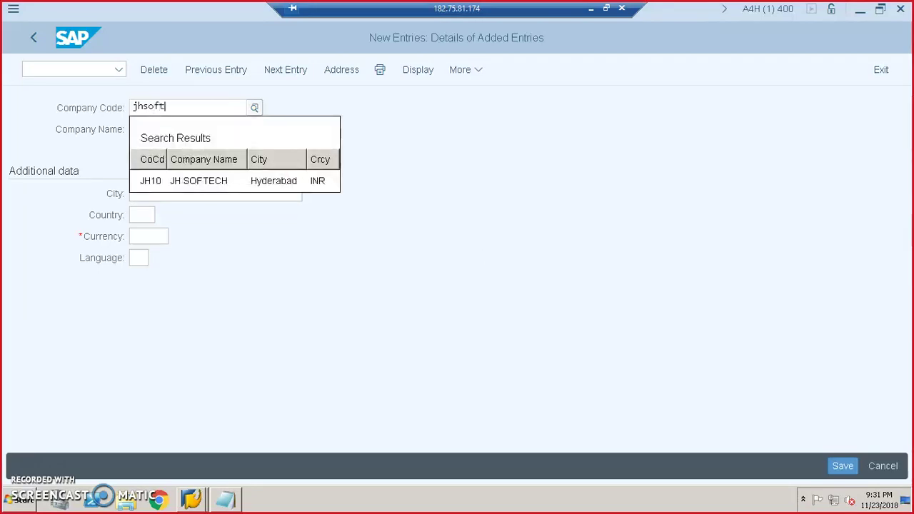
pyautogui.click(476, 251)
pyautogui.click(160, 112)
pyautogui.press('BackSpace')
pyautogui.press('BackSpace')
pyautogui.press('BackSpace')
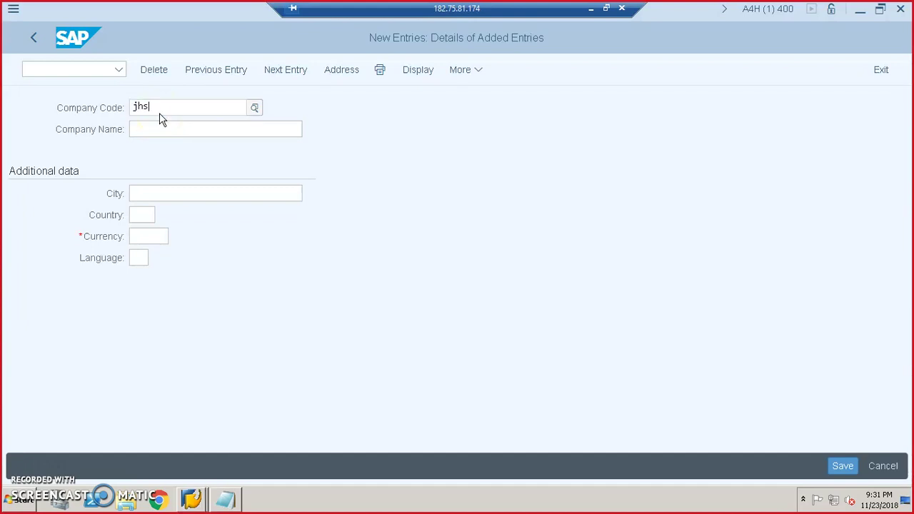
pyautogui.write('hs1')
pyautogui.press('Tab')
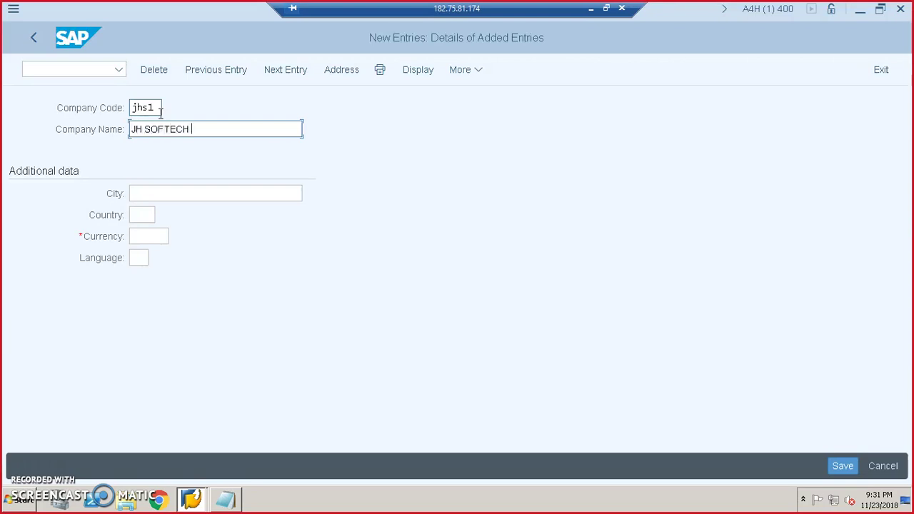
# - Enter city Hyderabad, country IN, currency INR and language EN, then save the entry
pyautogui.click(176, 192)
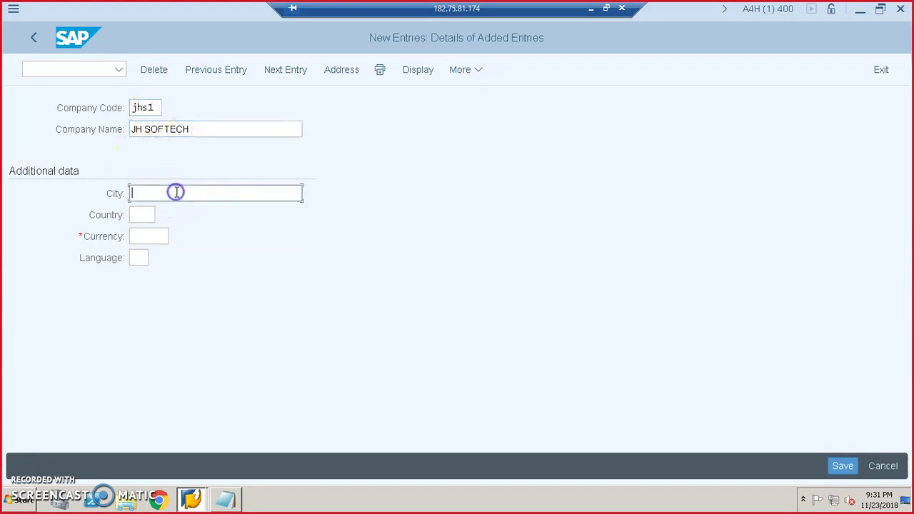
pyautogui.write('Hyderabad')
pyautogui.press('Tab')
pyautogui.write('in')
pyautogui.press('Tab')
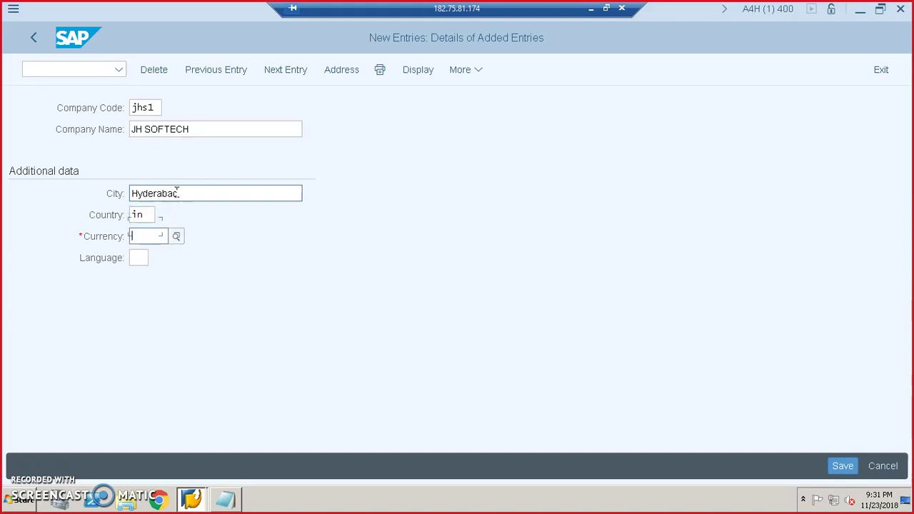
pyautogui.write('inr')
pyautogui.press('Tab')
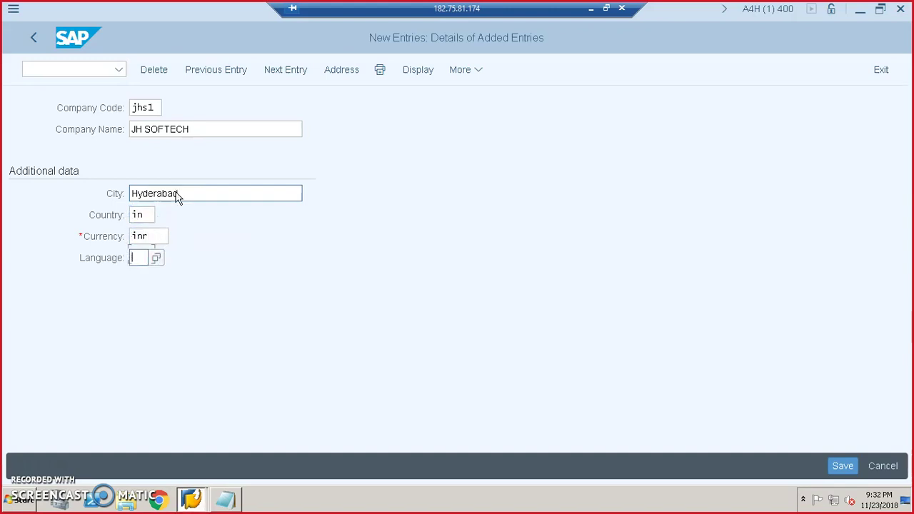
pyautogui.write('en')
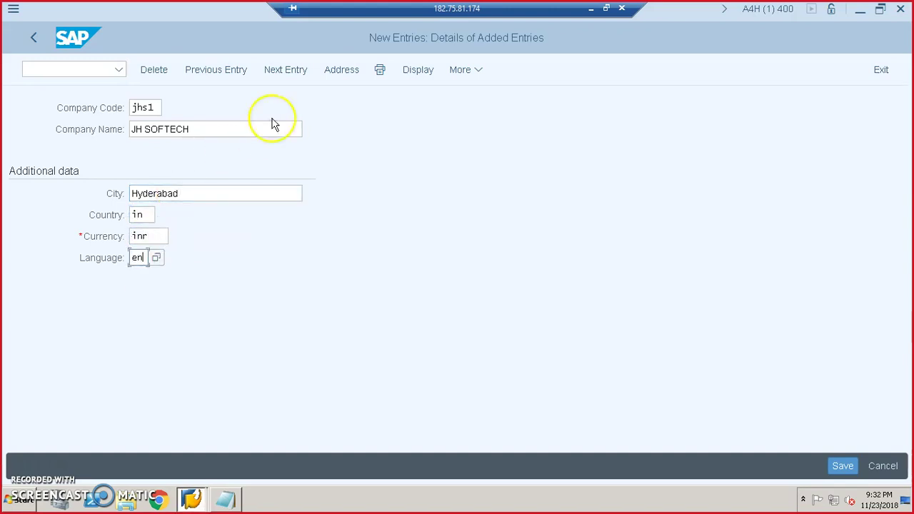
pyautogui.click(839, 465)
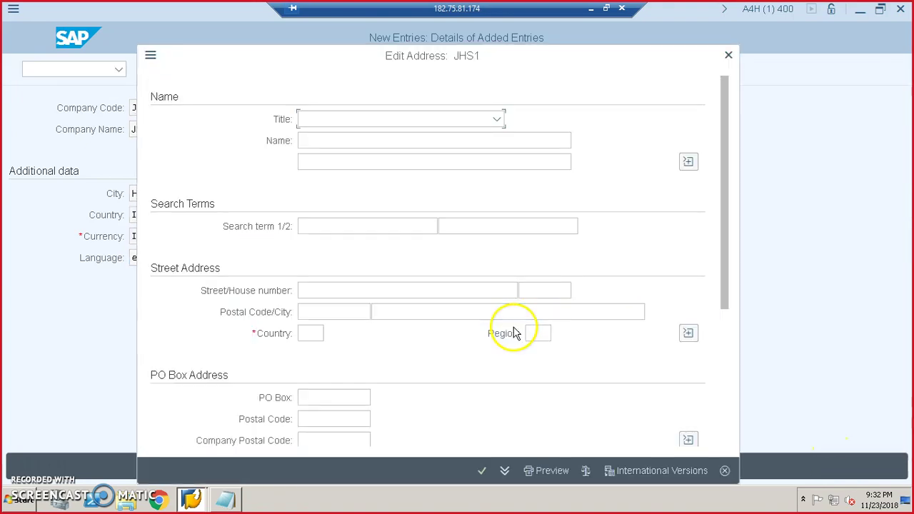
# - Set the address title to Mr. and enter the contact's name
pyautogui.click(498, 120)
pyautogui.click(416, 162)
pyautogui.click(400, 140)
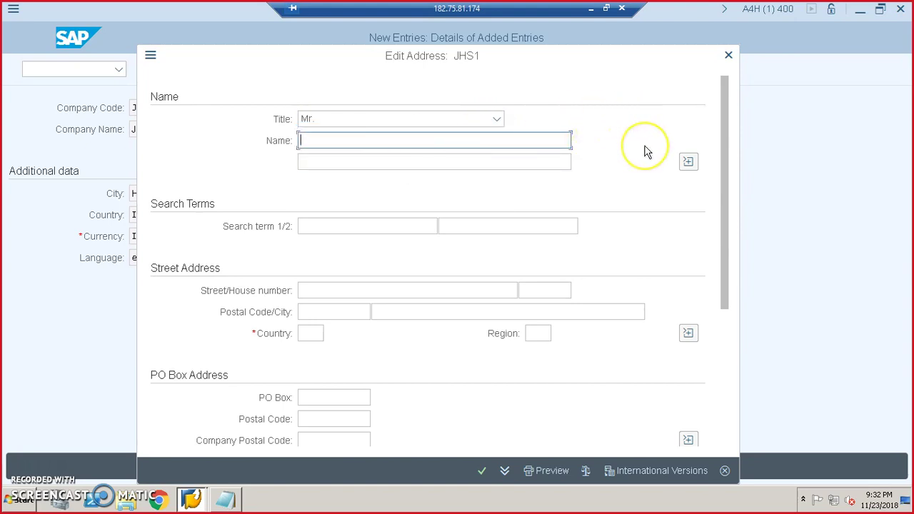
pyautogui.press('Tab')
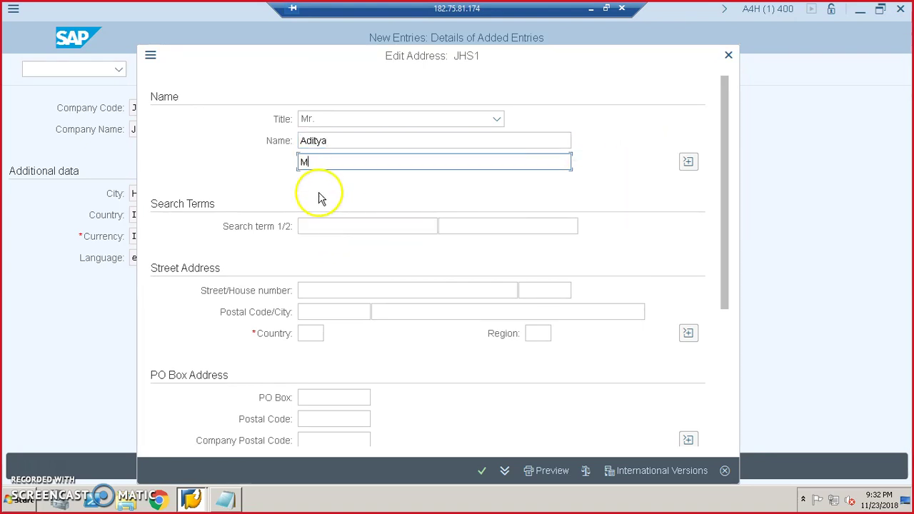
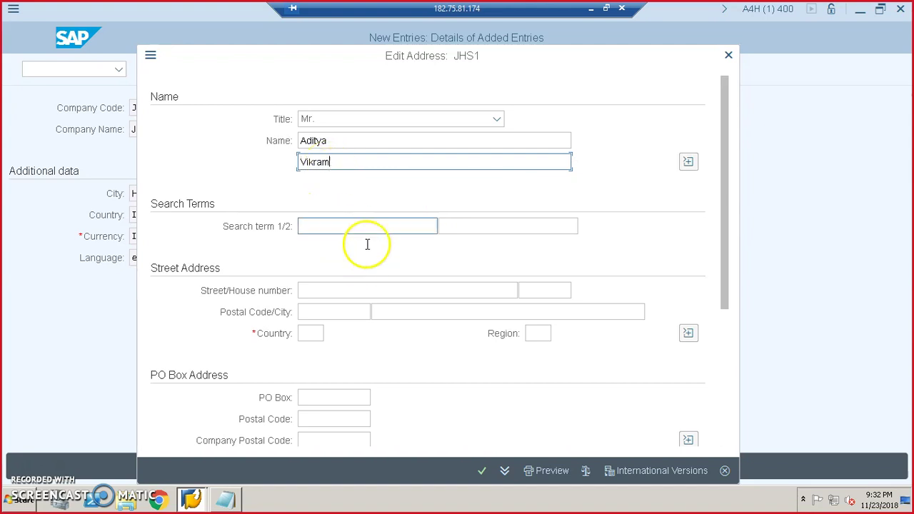
# - Fill in search term SAP Architect, street No1, postal code 980022, country IN, and confirm
pyautogui.click(367, 226)
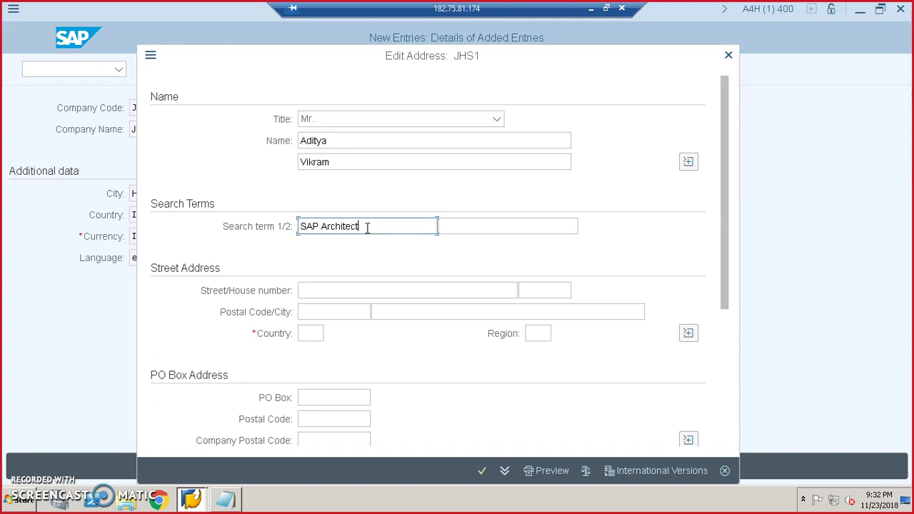
pyautogui.click(318, 291)
pyautogui.write('Street No1')
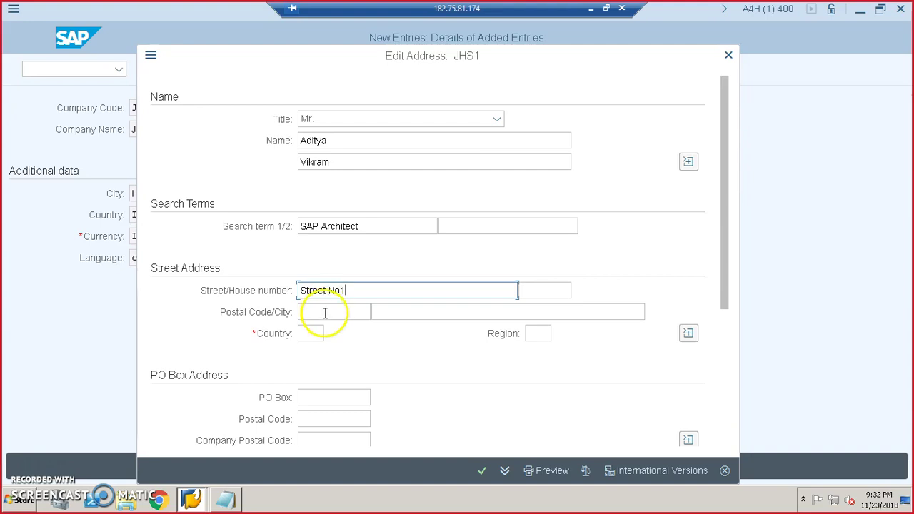
pyautogui.click(326, 315)
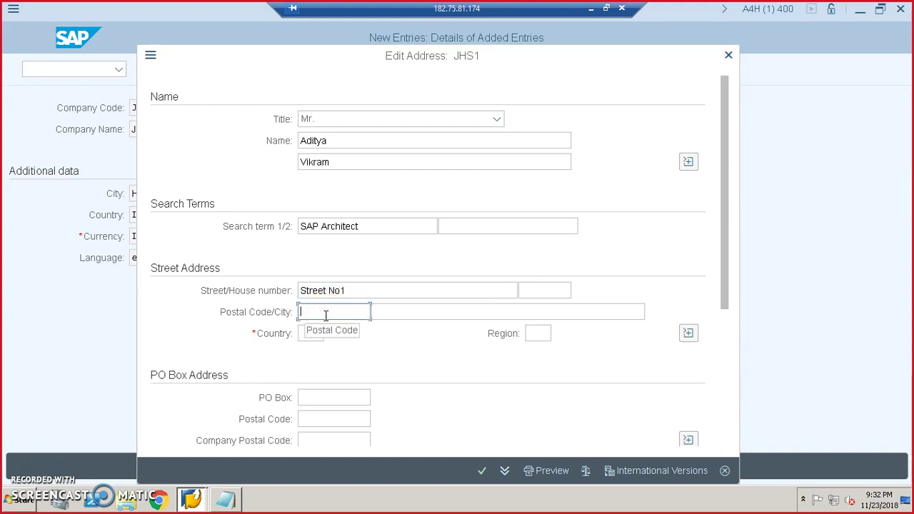
pyautogui.write('980022')
pyautogui.click(316, 334)
pyautogui.write('in')
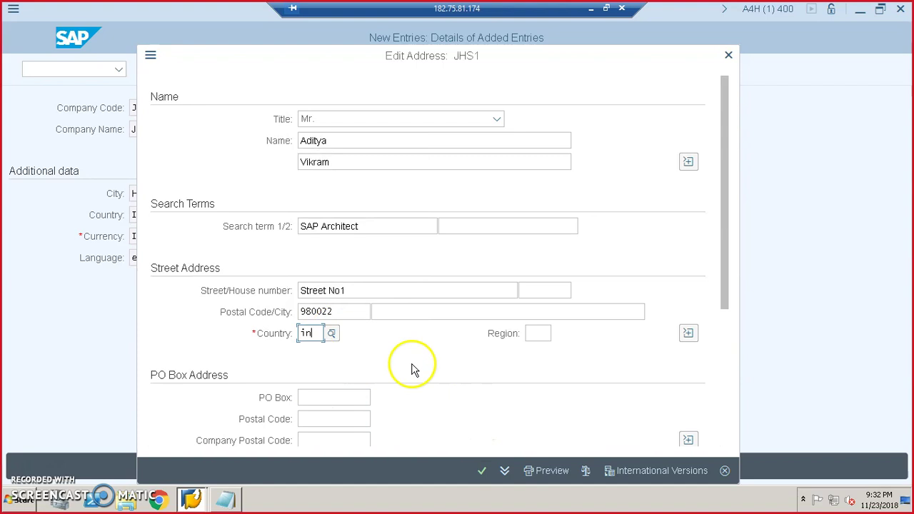
pyautogui.click(481, 470)
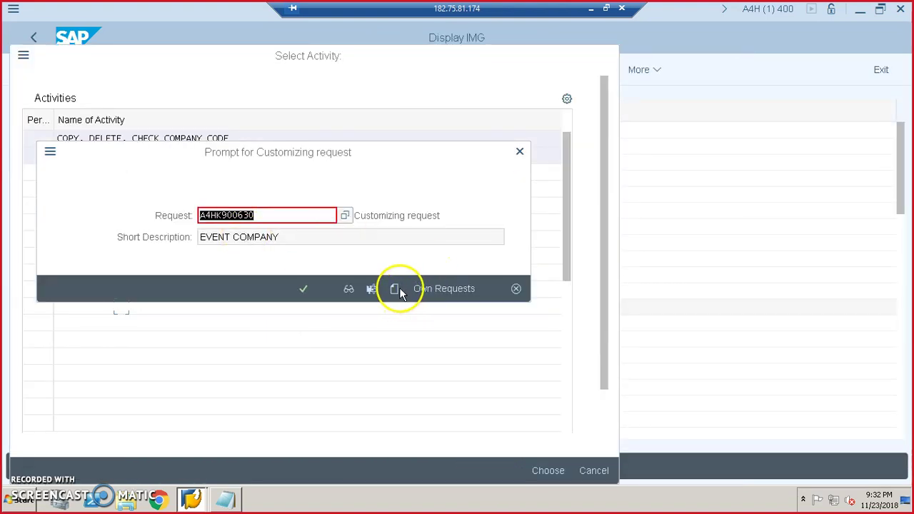
# - Create a new customizing request described as SAP S4 HANA logistics config and continue with it
pyautogui.click(394, 288)
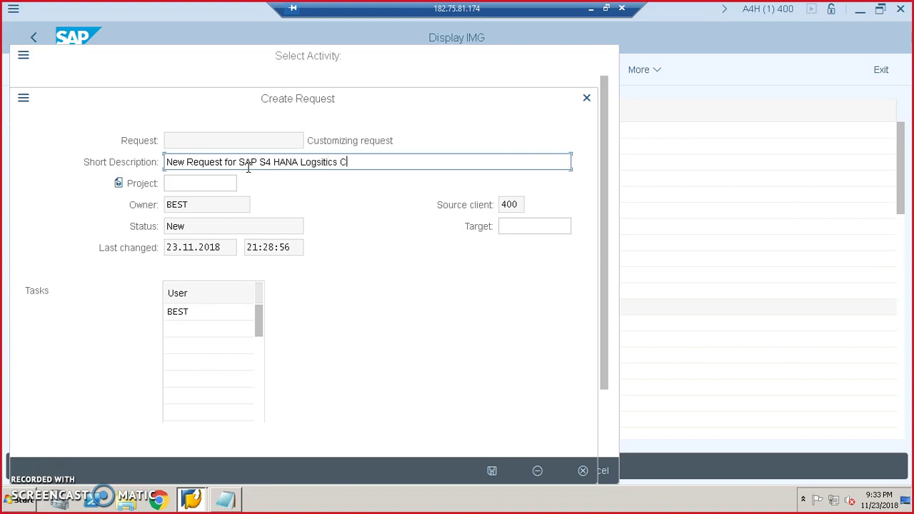
pyautogui.write('ig')
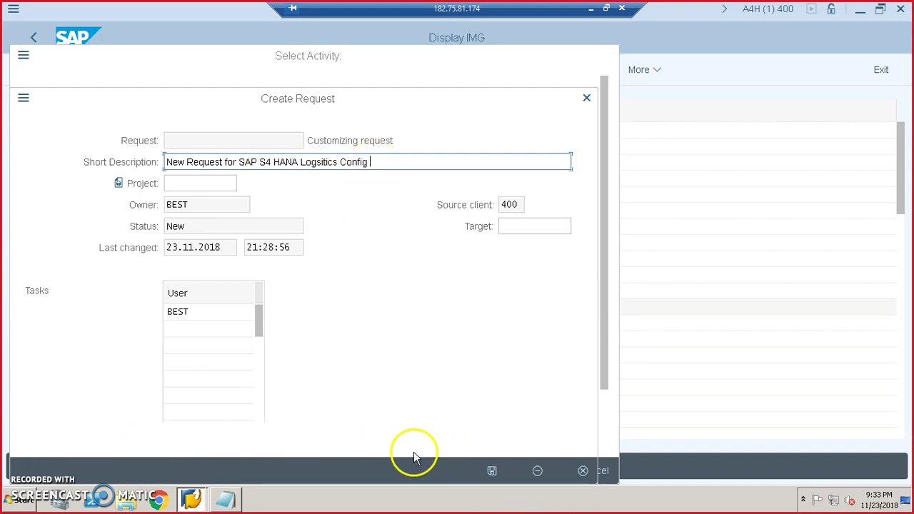
pyautogui.click(490, 471)
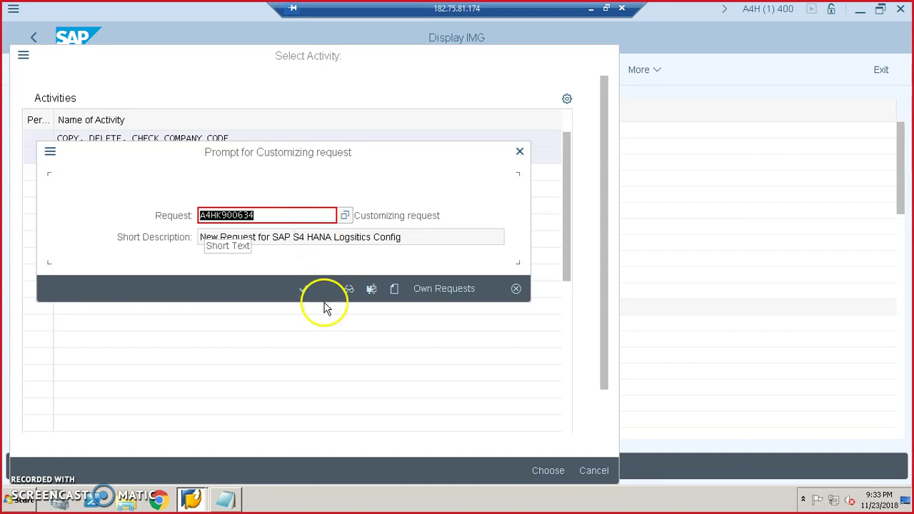
pyautogui.click(302, 289)
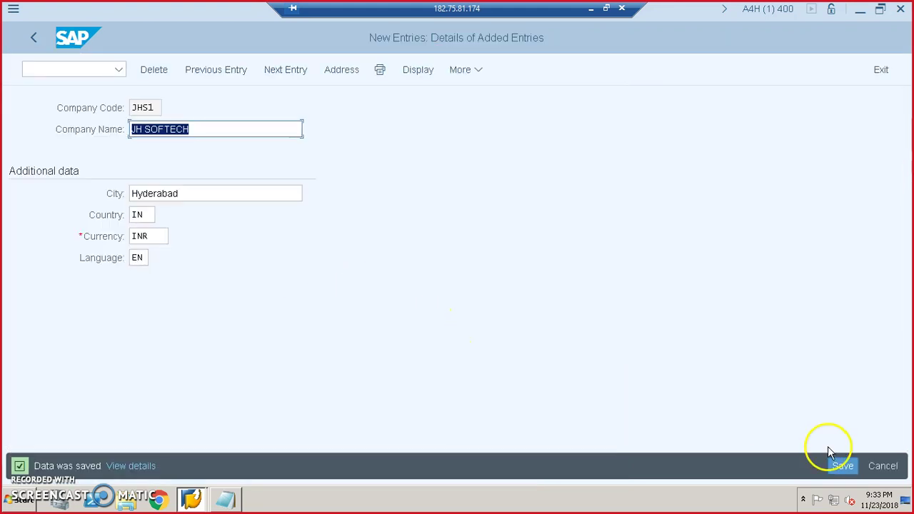
# - Save company code JHS1 and return to the company code overview
pyautogui.click(842, 468)
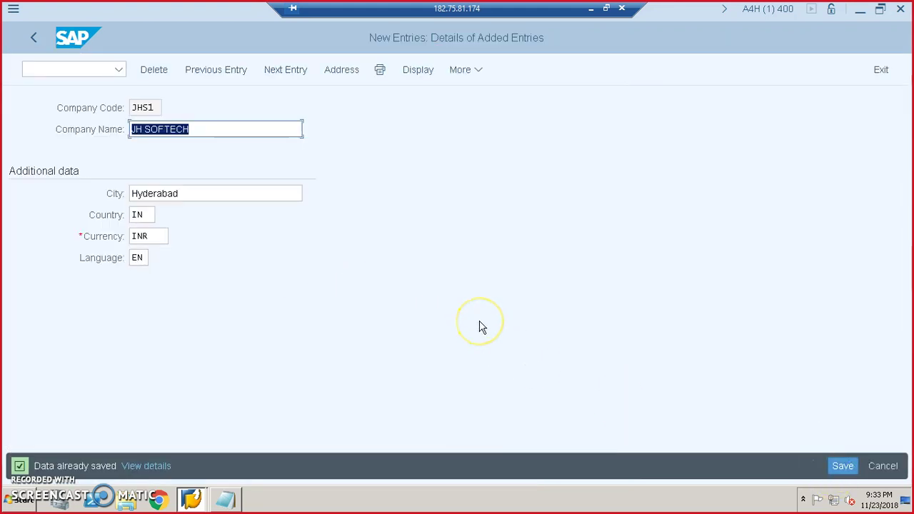
pyautogui.click(840, 466)
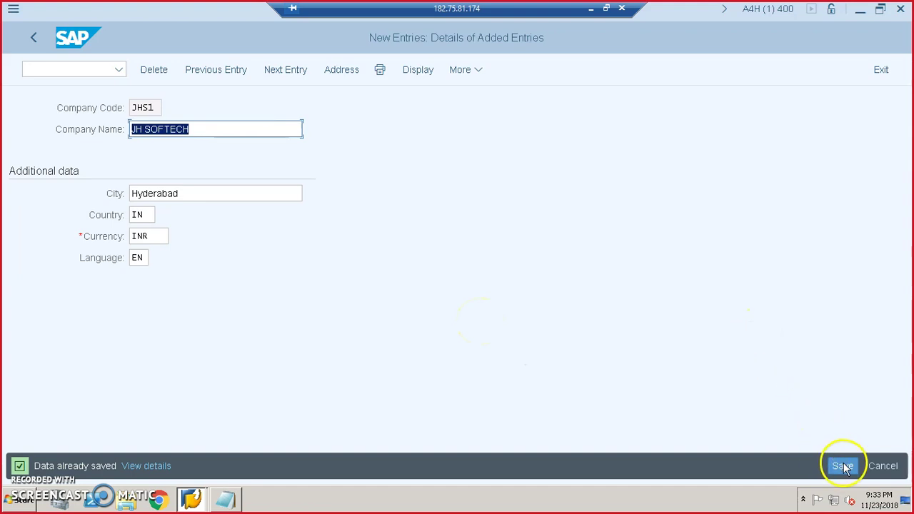
pyautogui.click(33, 38)
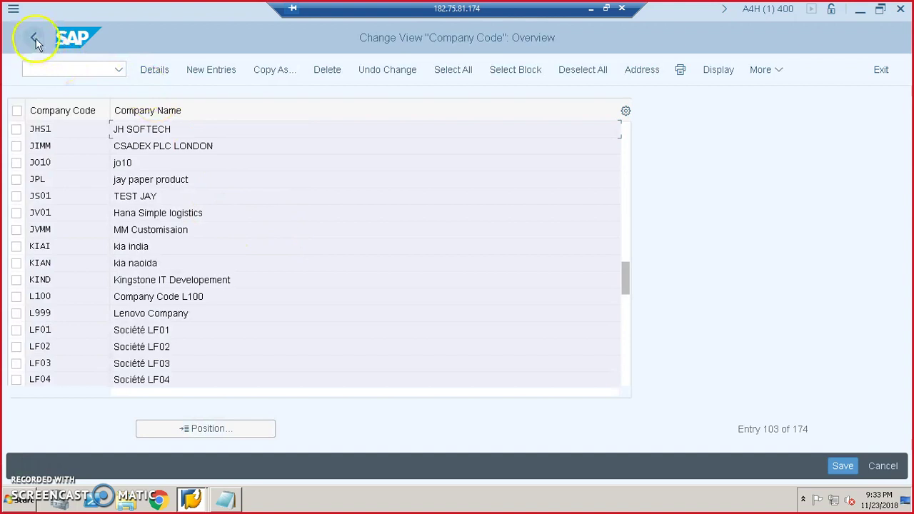
# - Leave the company code screens and open Define Plant under Logistics - General
pyautogui.click(34, 38)
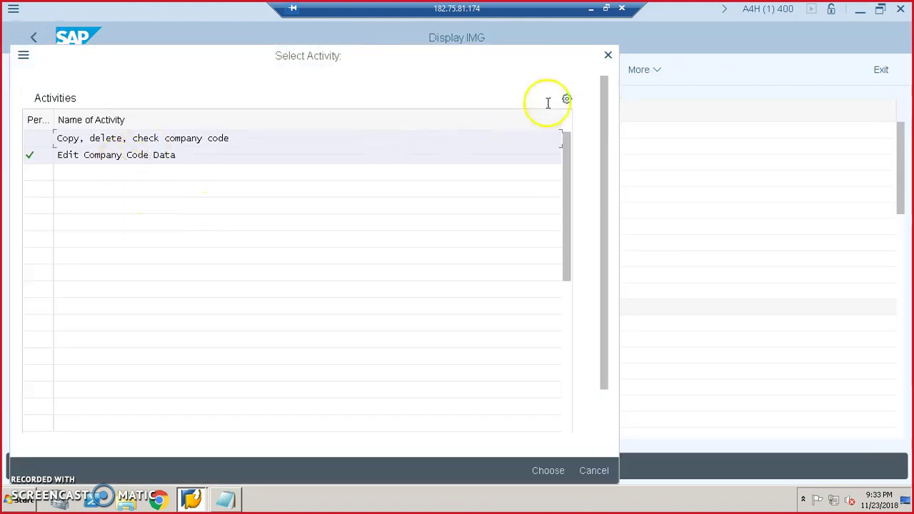
pyautogui.click(608, 56)
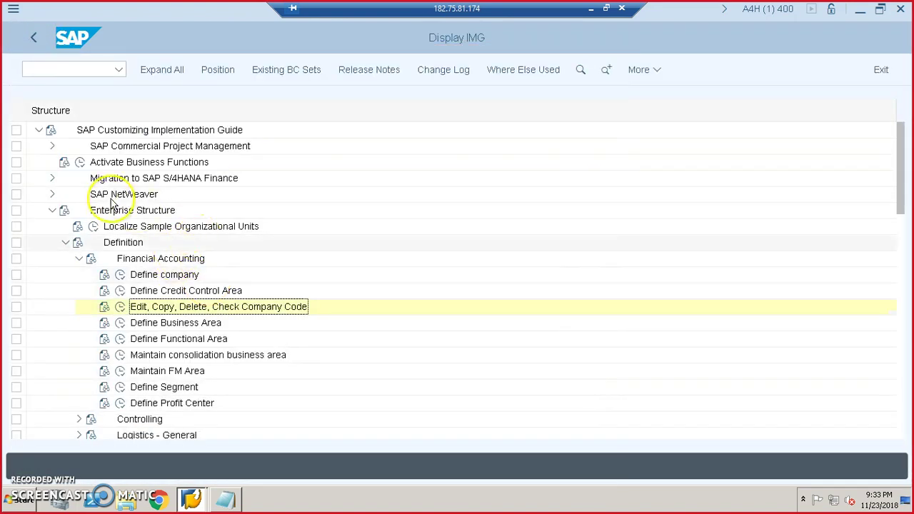
pyautogui.scroll(-3, 179, 327)
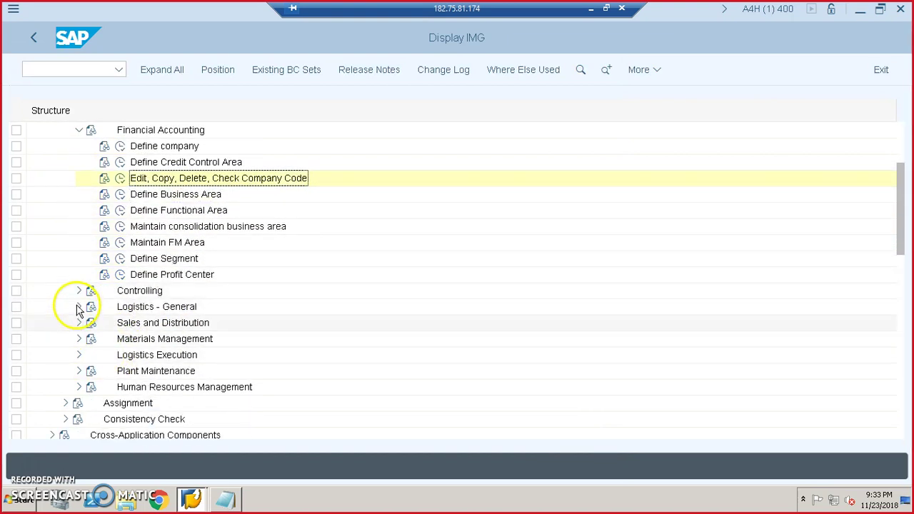
pyautogui.click(79, 306)
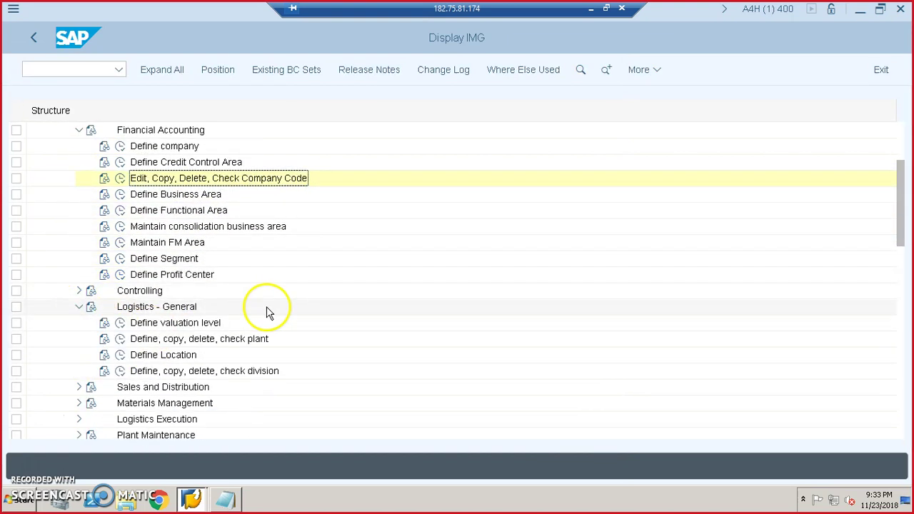
pyautogui.scroll(-1, 241, 332)
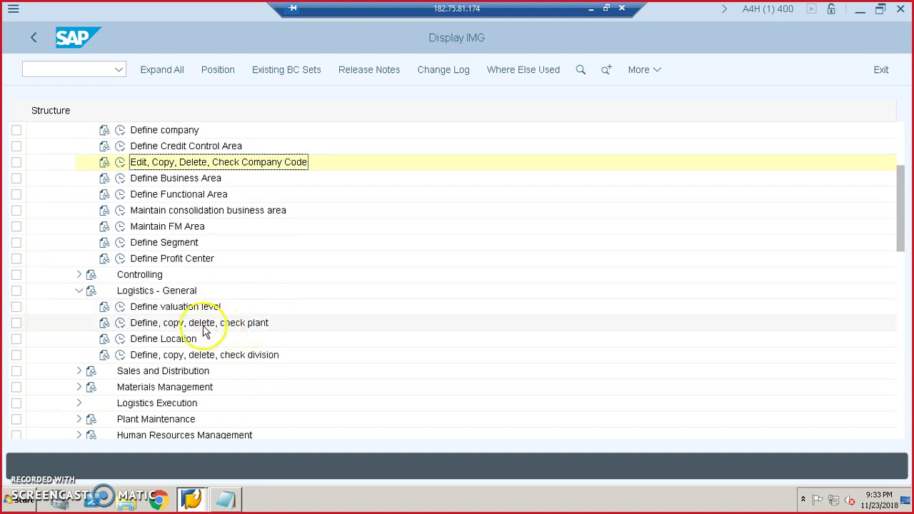
pyautogui.click(223, 325)
pyautogui.click(120, 323)
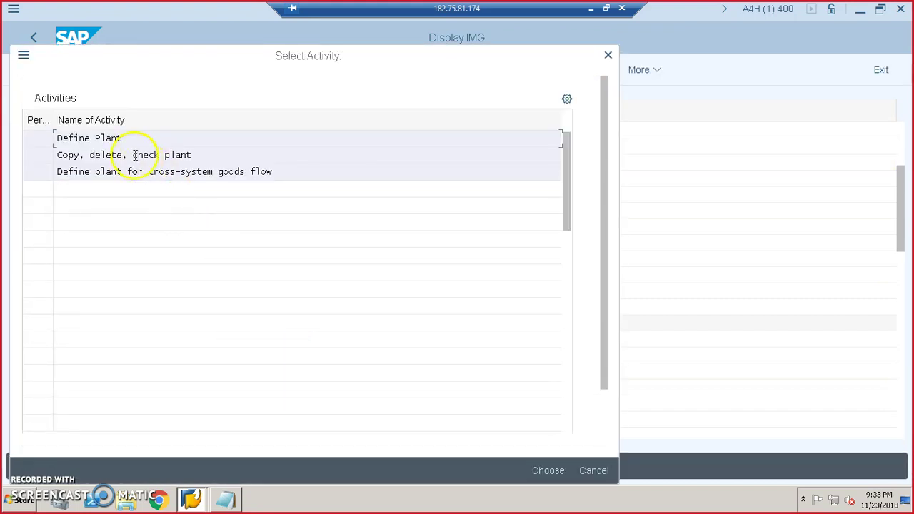
pyautogui.doubleClick(97, 137)
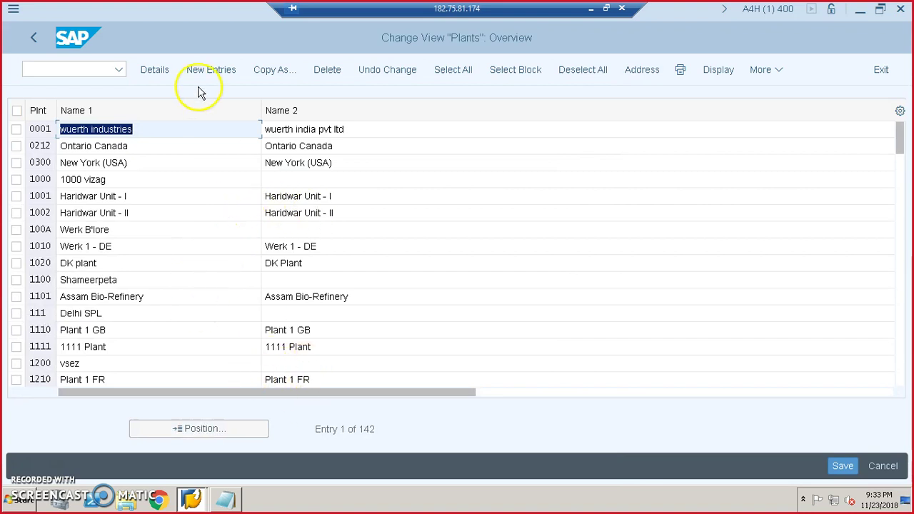
# - Add plant JHS1 named JH SOFTECH Plant 1 and Hyderabad Plant, then save it
pyautogui.click(209, 72)
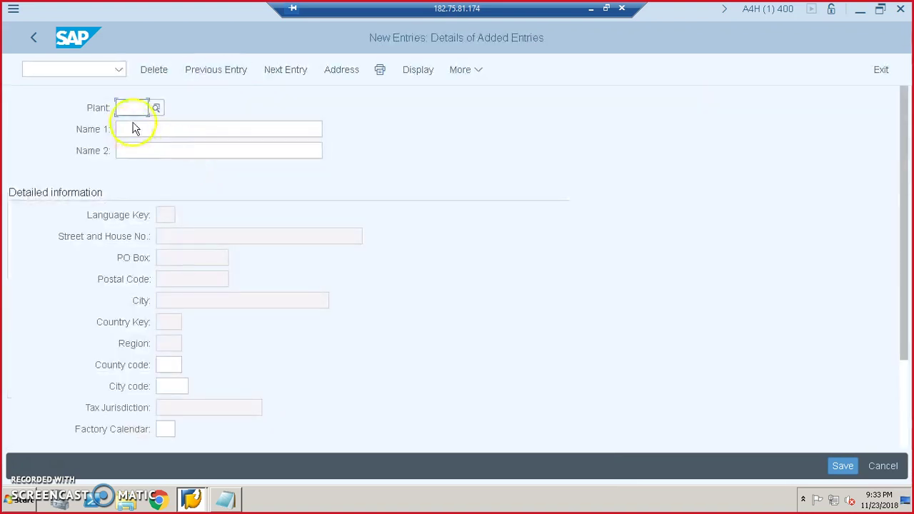
pyautogui.click(131, 108)
pyautogui.write('jhs1')
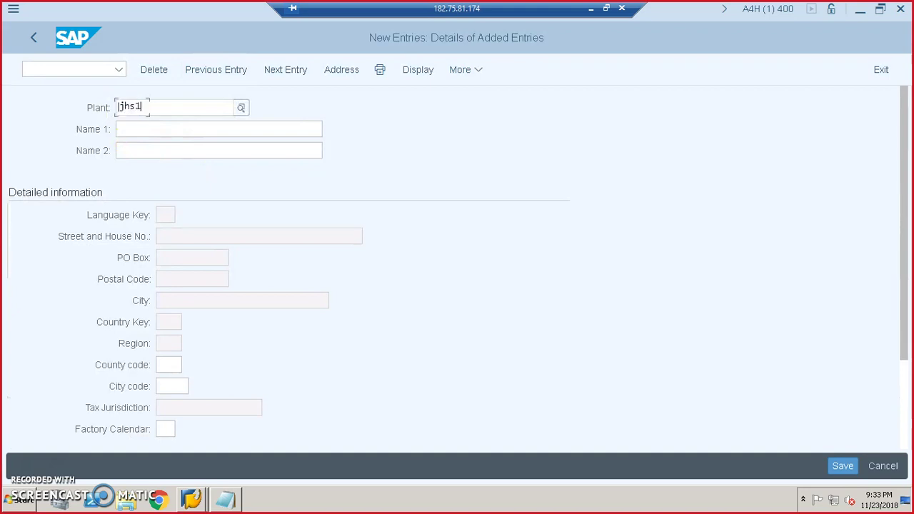
pyautogui.press('Tab')
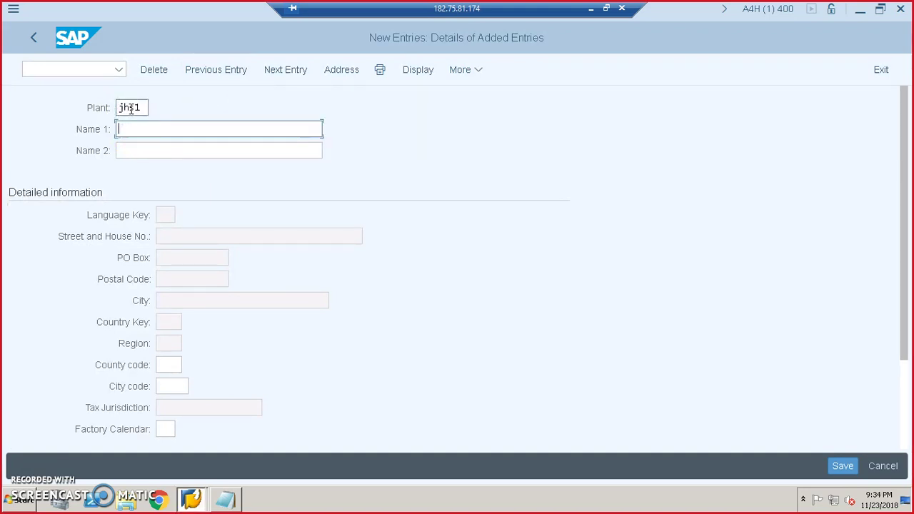
pyautogui.write('JH SOFTECH')
pyautogui.press('Tab')
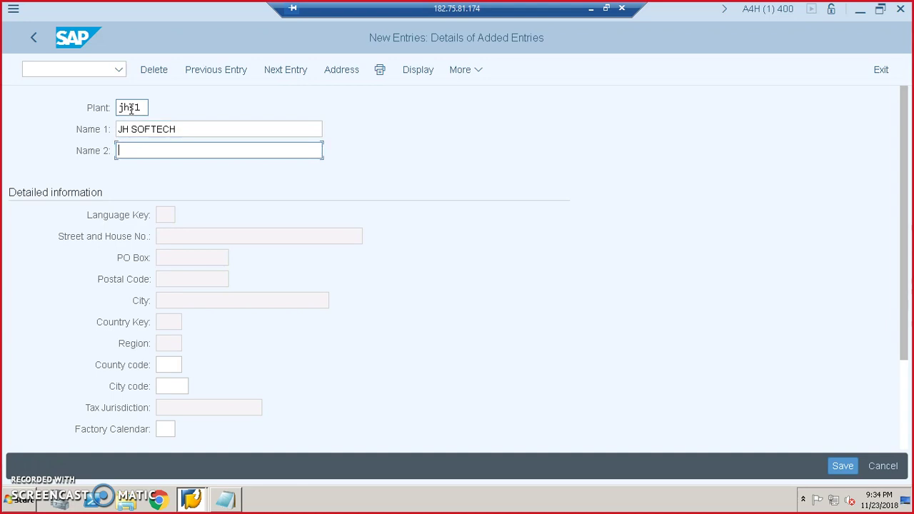
pyautogui.click(250, 127)
pyautogui.write('Plant 1')
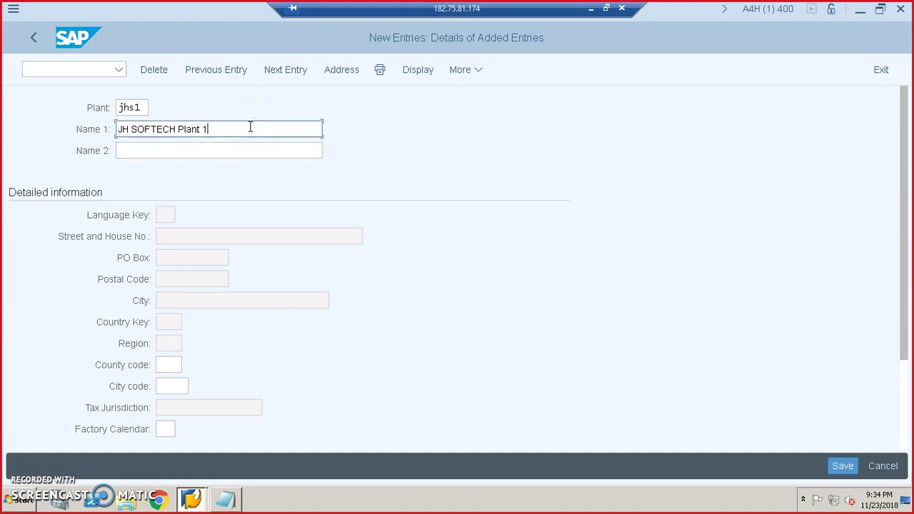
pyautogui.click(201, 149)
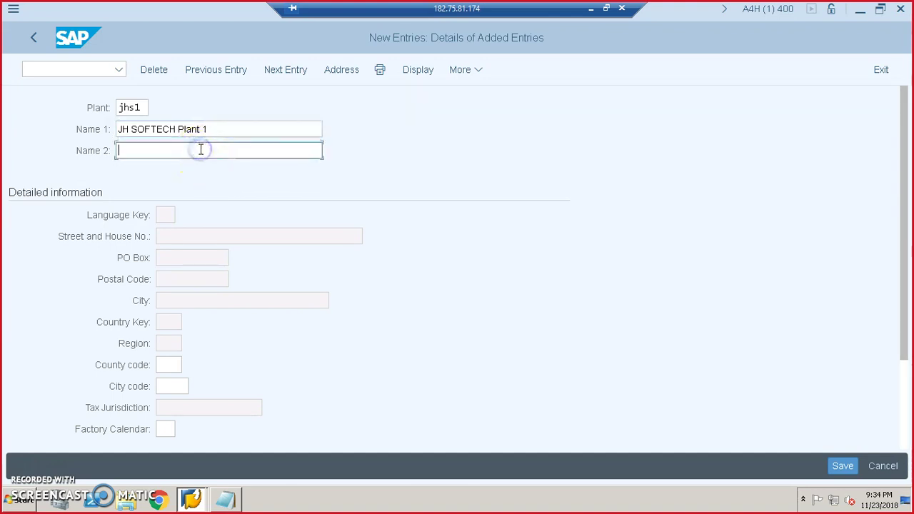
pyautogui.write('Hyderabad Plant')
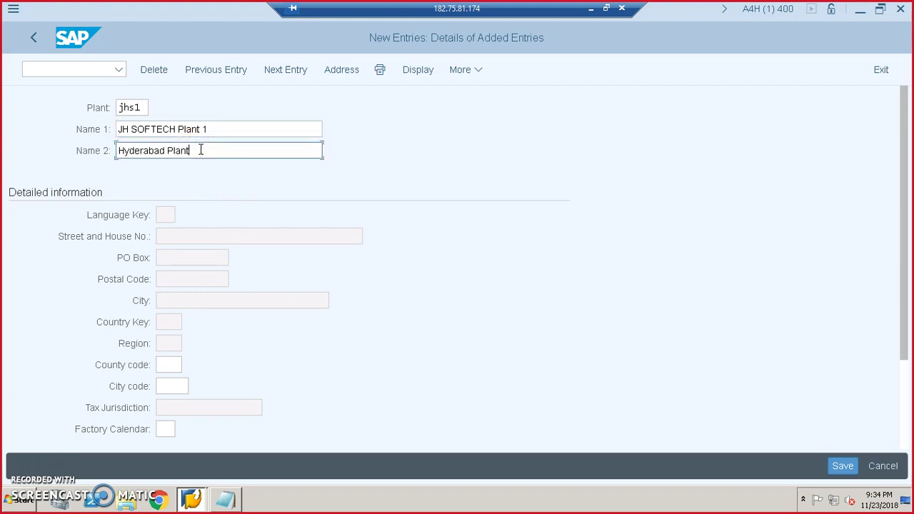
pyautogui.click(840, 464)
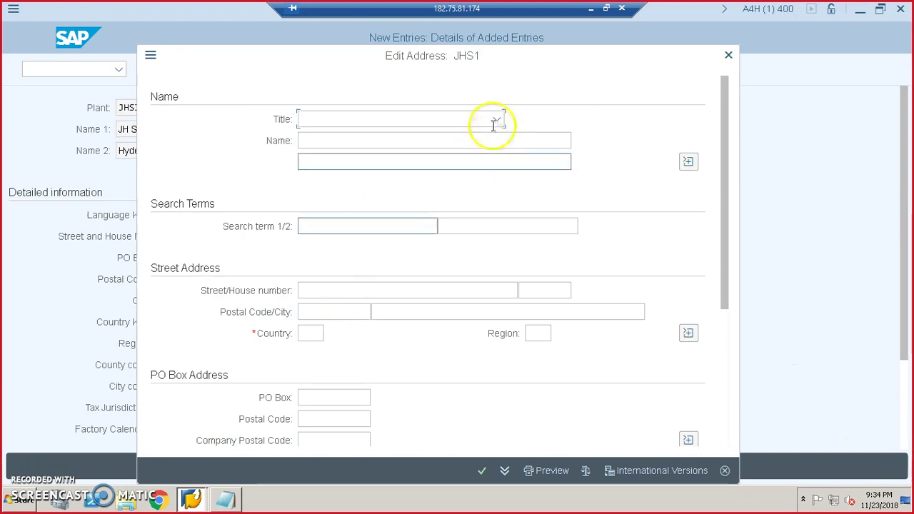
# - Give plant JHS1's address title Mr., the contact's name, search term Manager and country IN, then confirm
pyautogui.click(496, 120)
pyautogui.click(384, 164)
pyautogui.click(359, 140)
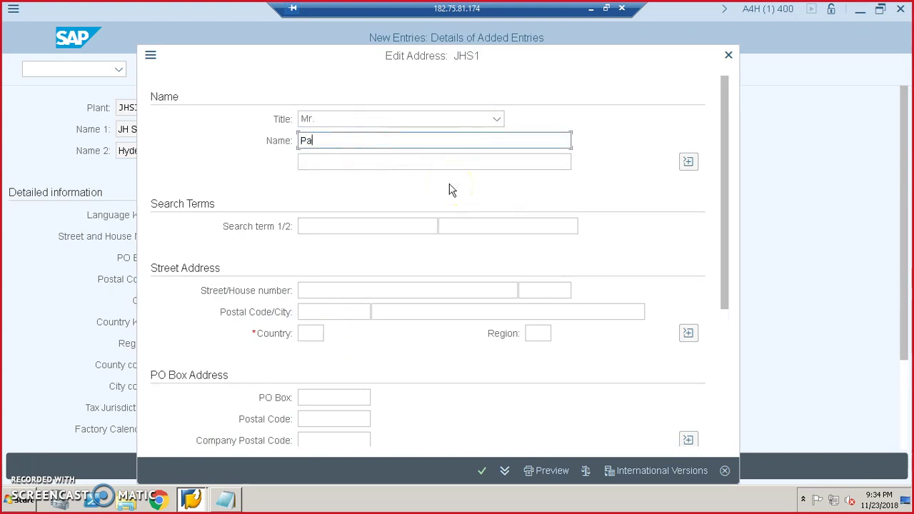
pyautogui.click(383, 225)
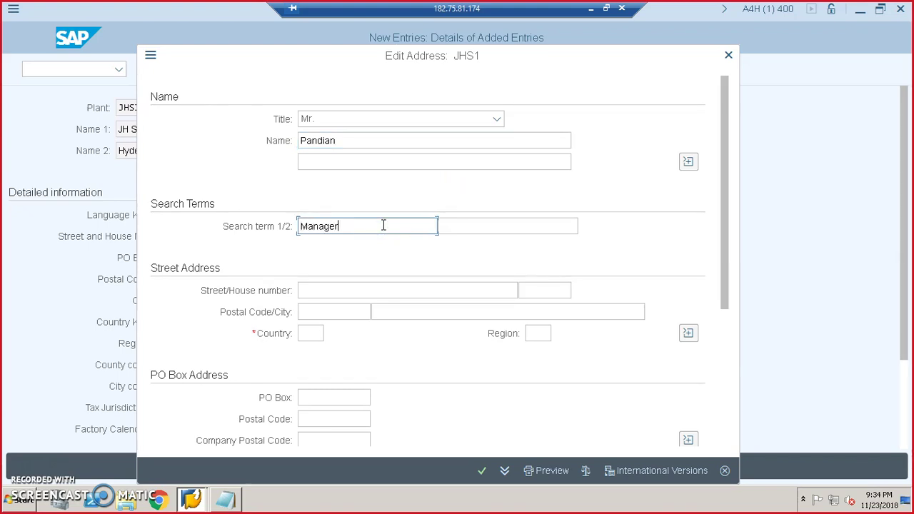
pyautogui.click(307, 338)
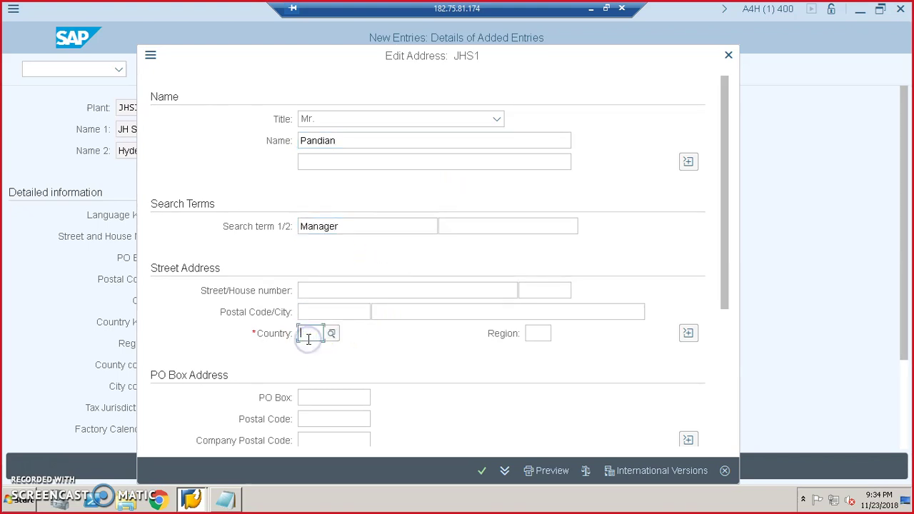
pyautogui.write('in')
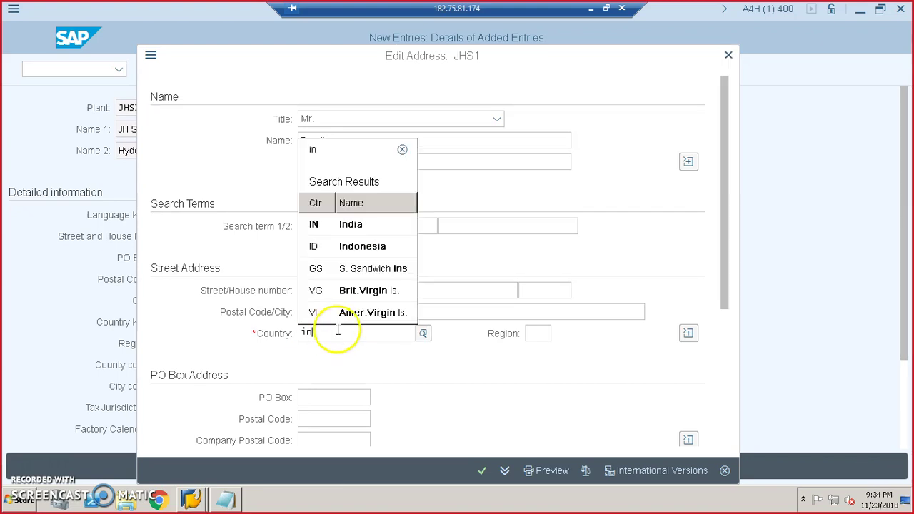
pyautogui.click(350, 224)
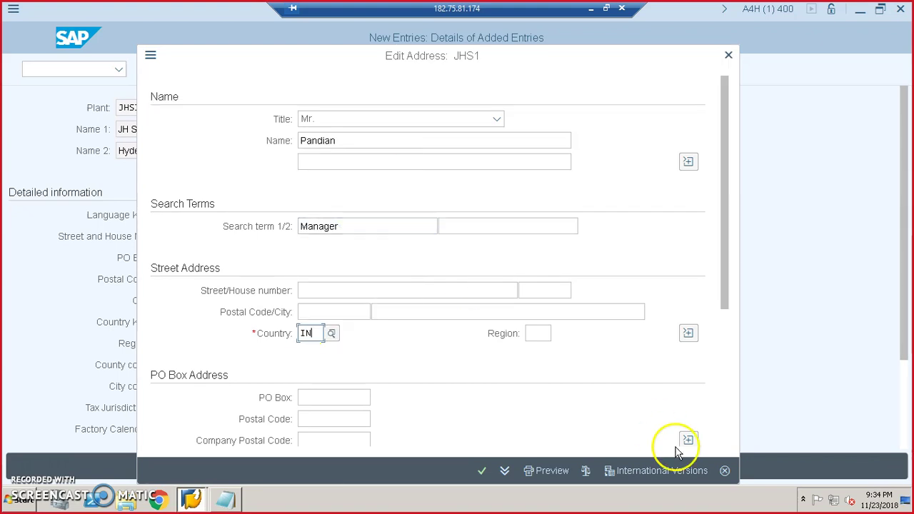
pyautogui.click(480, 472)
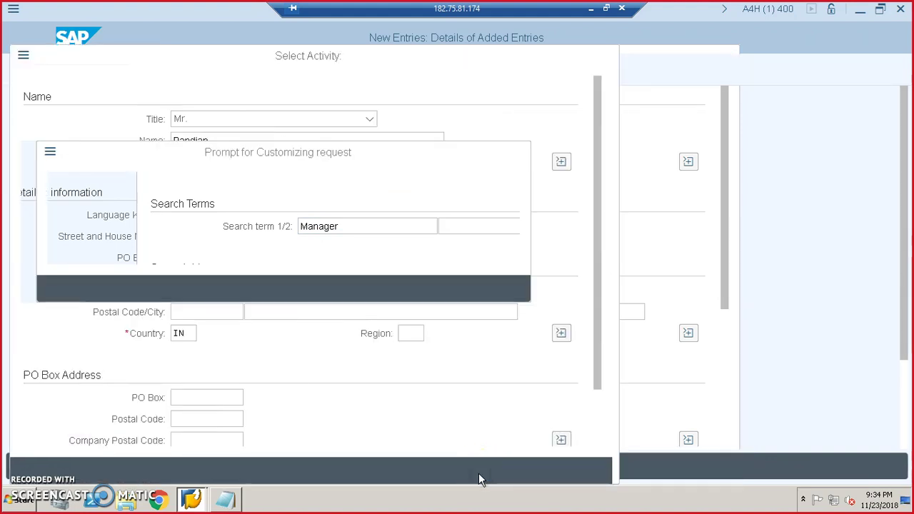
pyautogui.click(424, 399)
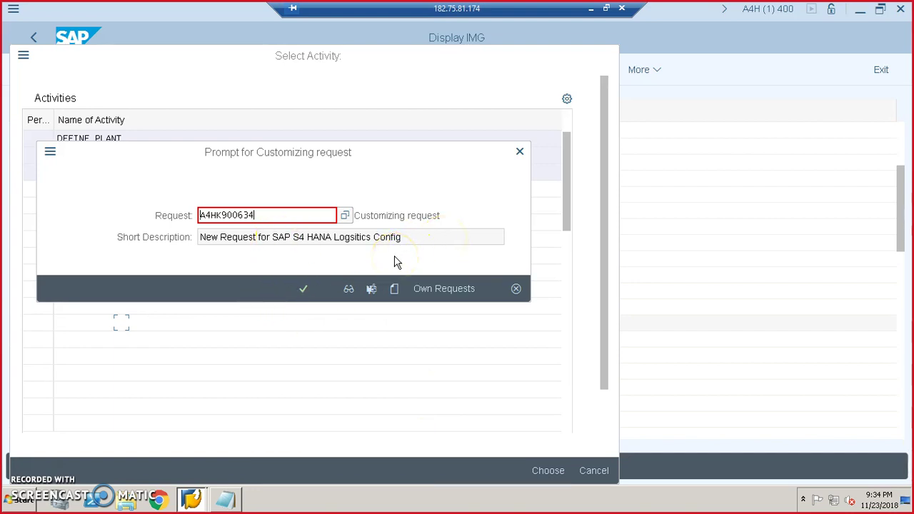
# - Accept customizing request A4HK900634 and save plant JHS1 again
pyautogui.click(302, 288)
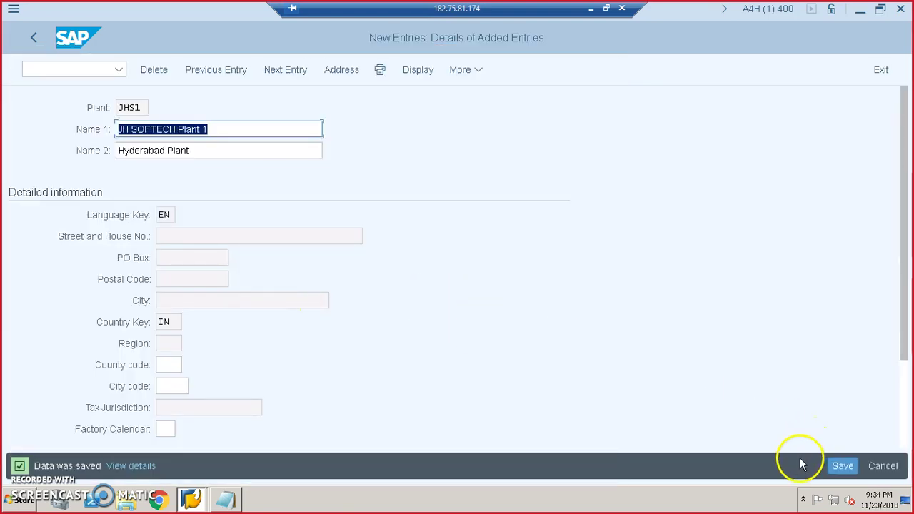
pyautogui.click(844, 465)
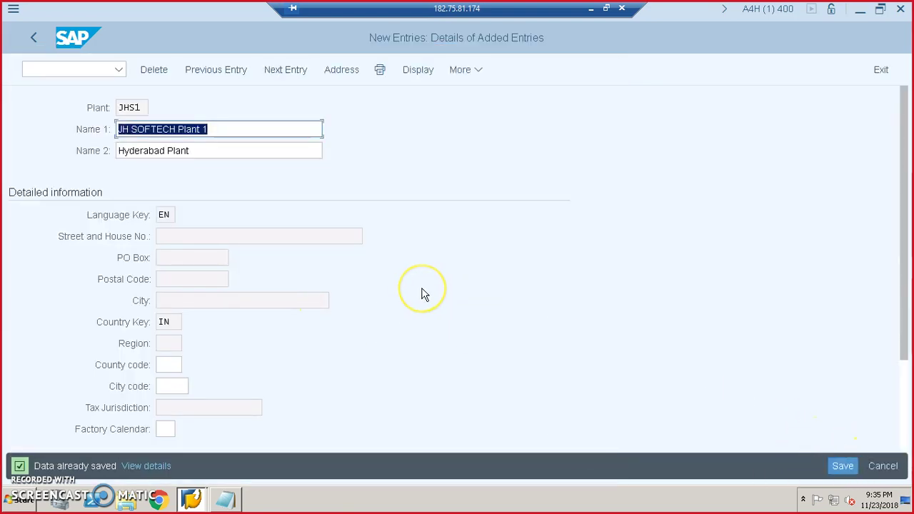
# - Leave the plant list and start new entries in the Define Location activity
pyautogui.click(34, 38)
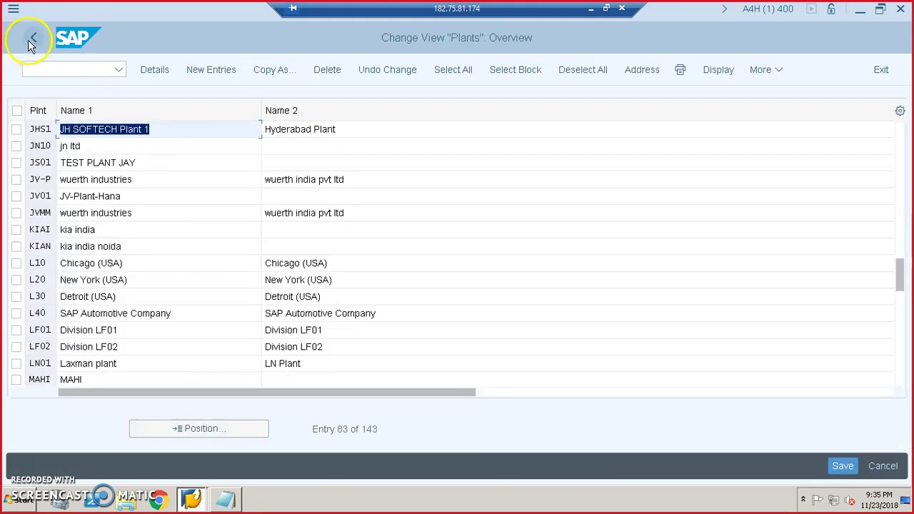
pyautogui.click(166, 131)
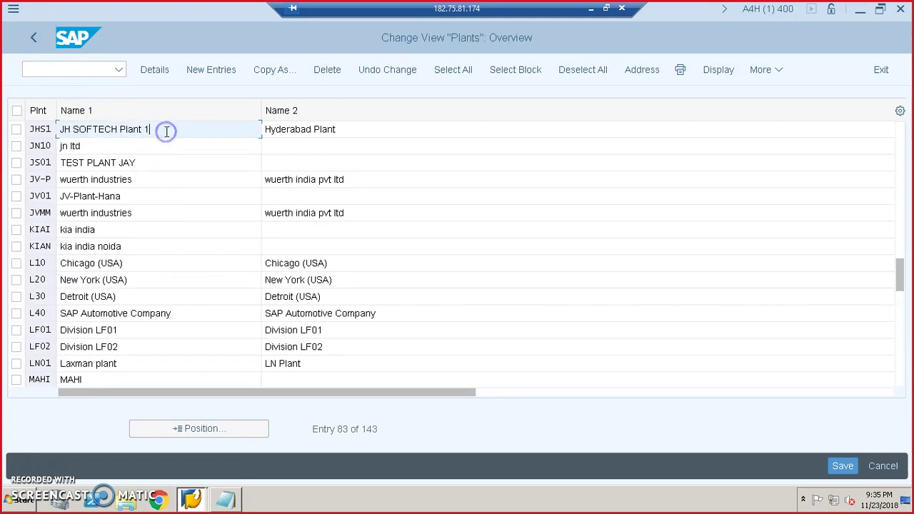
pyautogui.moveTo(161, 131); pyautogui.dragTo(57, 129)
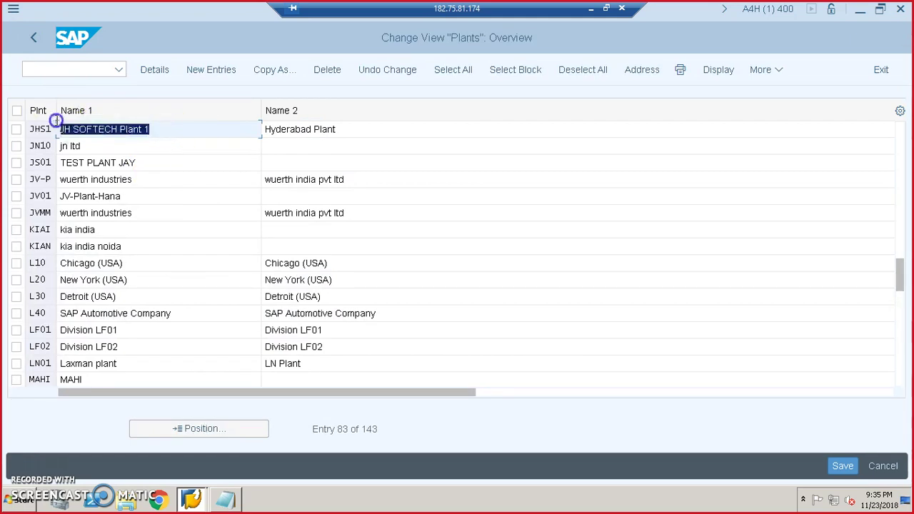
pyautogui.click(31, 39)
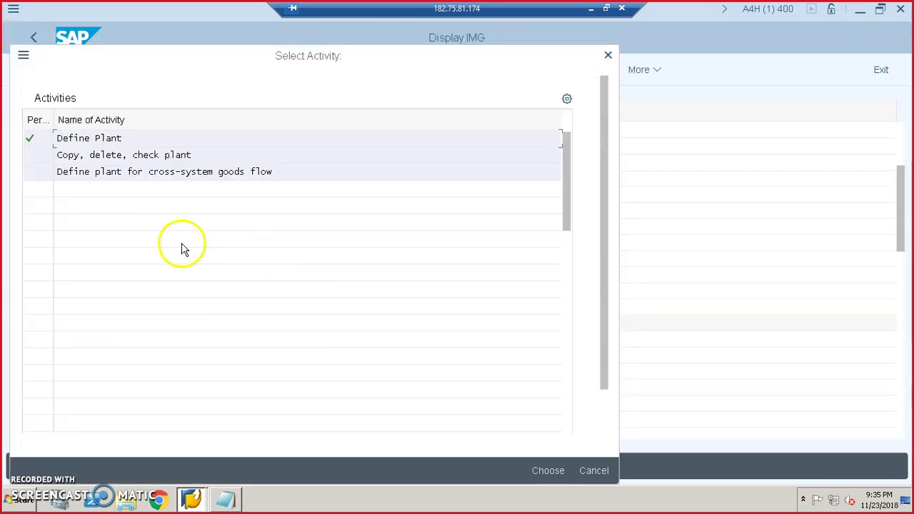
pyautogui.click(607, 58)
pyautogui.click(221, 323)
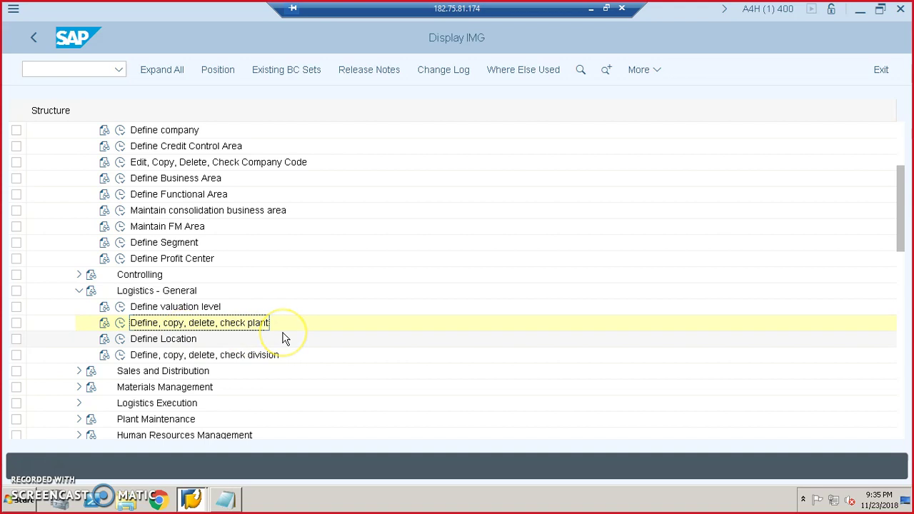
pyautogui.click(120, 340)
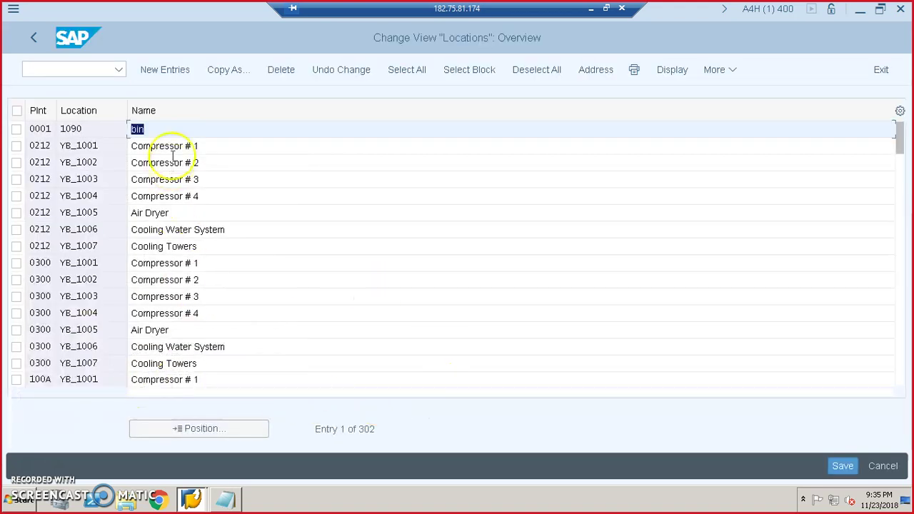
pyautogui.click(167, 70)
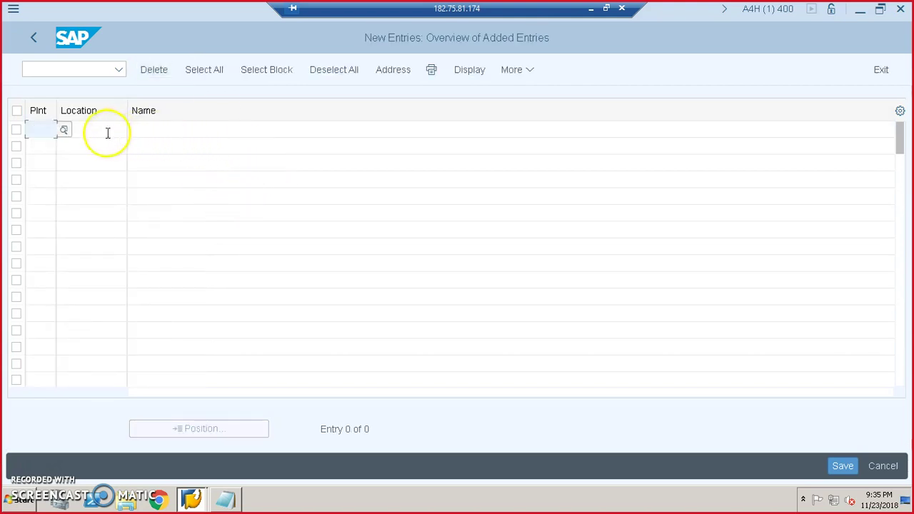
# - Set the first location row's plant to JHS1 from the plant suggestions
pyautogui.click(45, 129)
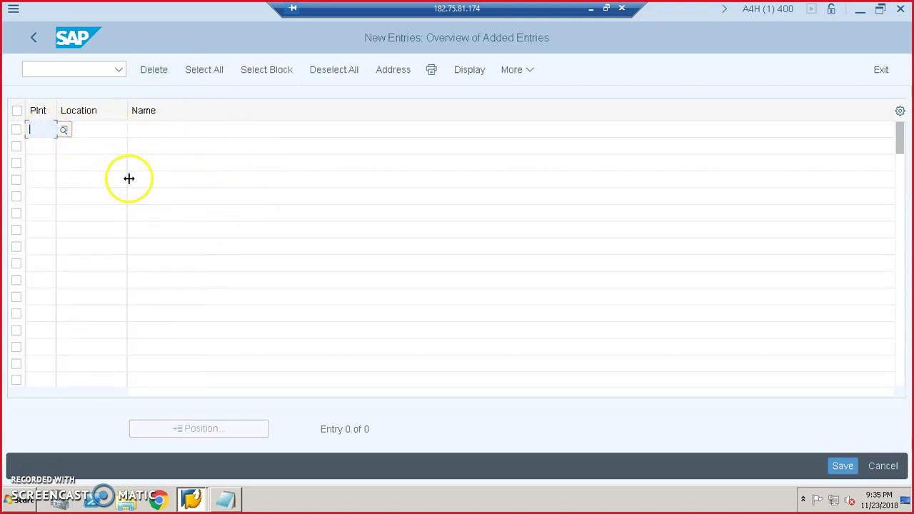
pyautogui.click(64, 129)
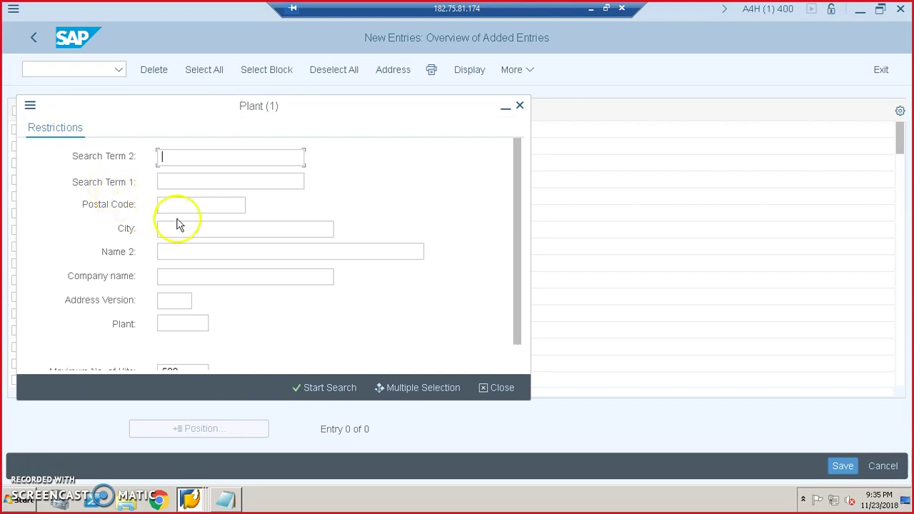
pyautogui.click(520, 107)
pyautogui.click(45, 134)
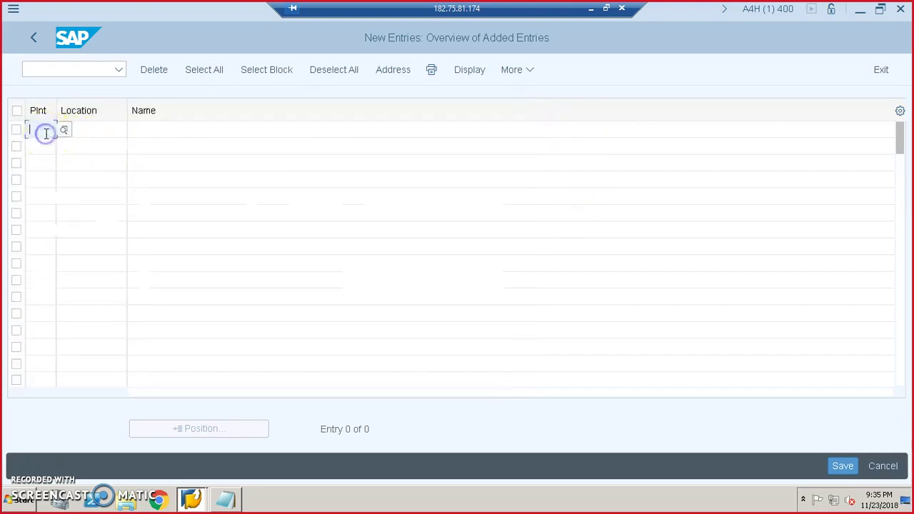
pyautogui.write('hs')
pyautogui.press('BackSpace')
pyautogui.press('BackSpace')
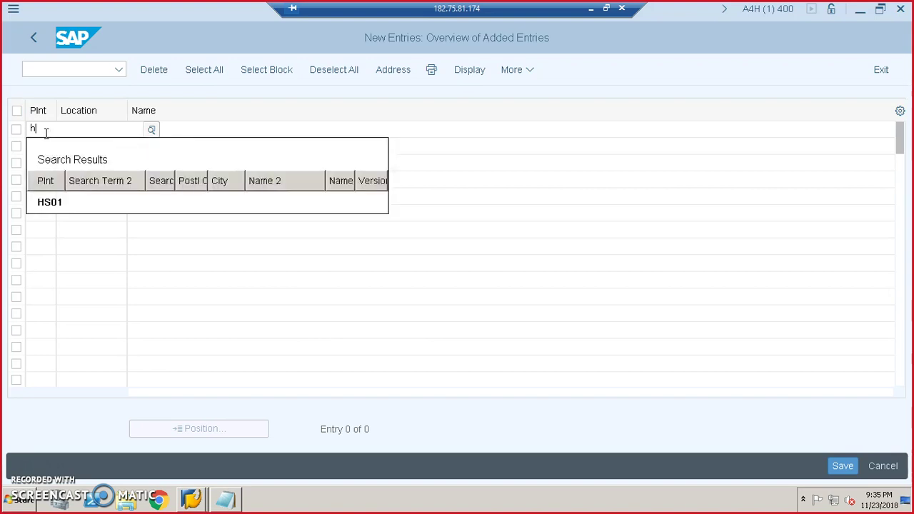
pyautogui.write('jhs1')
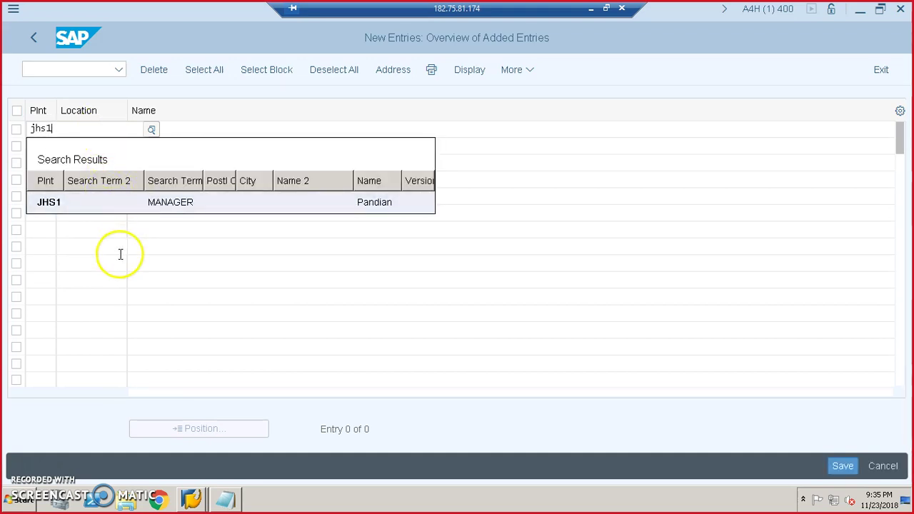
pyautogui.click(54, 203)
# - Enter location hyd named Hyderabad Location and save the entry
pyautogui.click(103, 131)
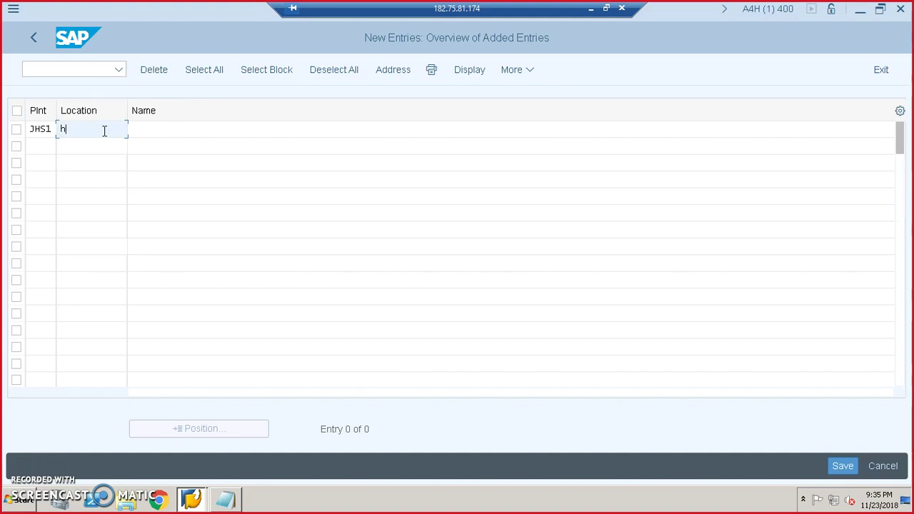
pyautogui.click(139, 128)
pyautogui.click(106, 136)
pyautogui.click(151, 133)
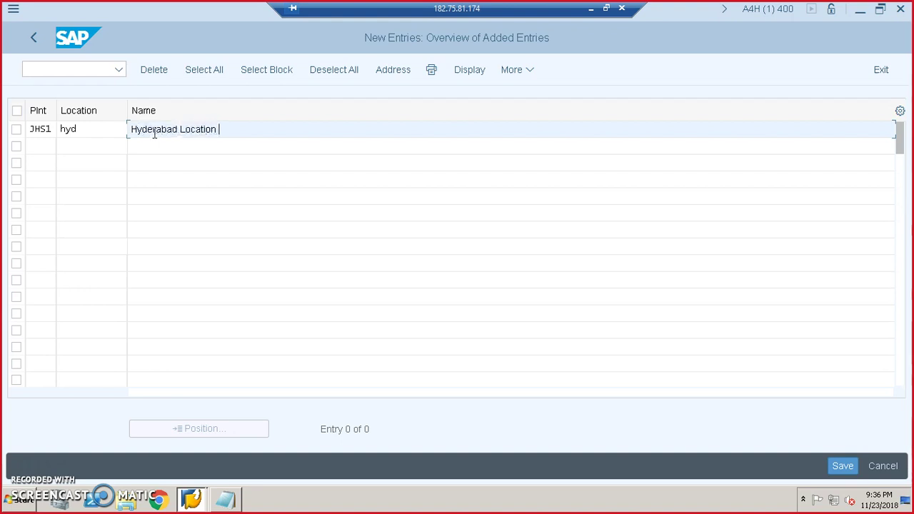
pyautogui.click(837, 465)
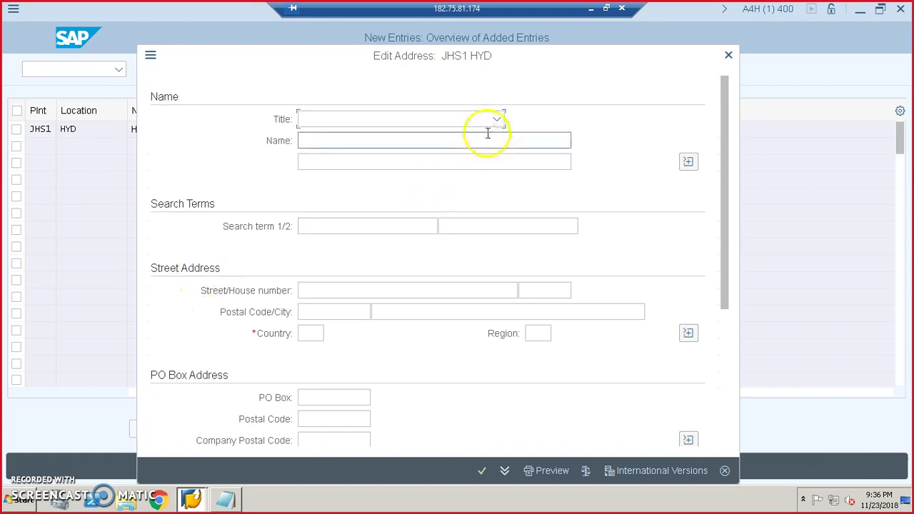
# - Set the address title for location HYD to Ms
pyautogui.click(498, 120)
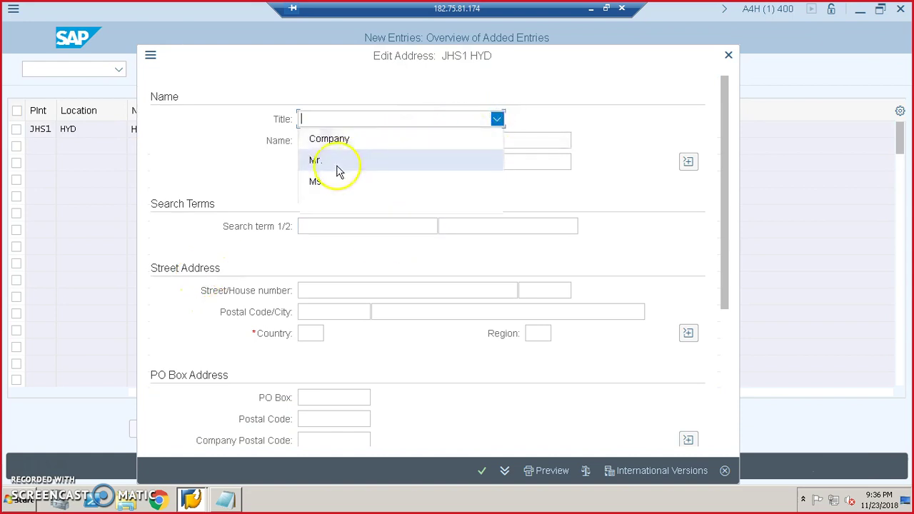
pyautogui.click(329, 140)
pyautogui.click(343, 140)
pyautogui.click(495, 119)
pyautogui.click(316, 182)
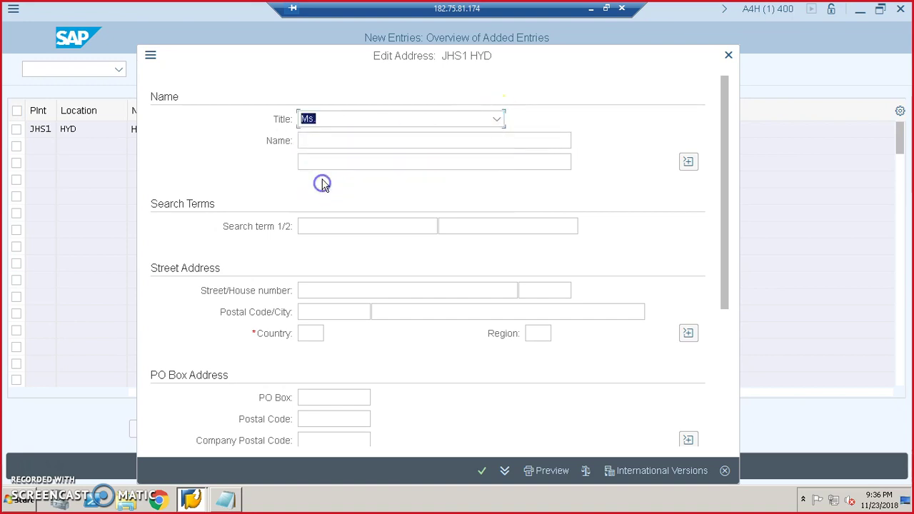
# - Enter the address name lines, search term Gachibowli and country IN, and confirm the address
pyautogui.click(336, 140)
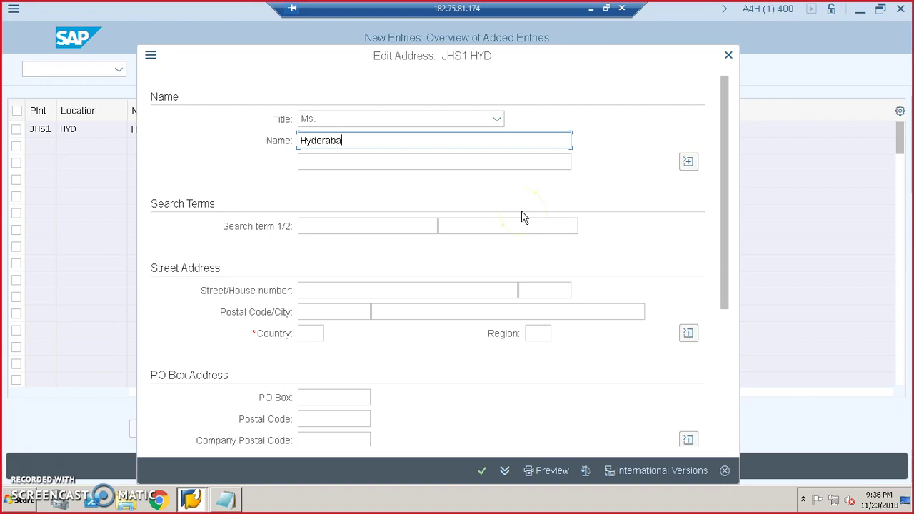
pyautogui.press('Tab')
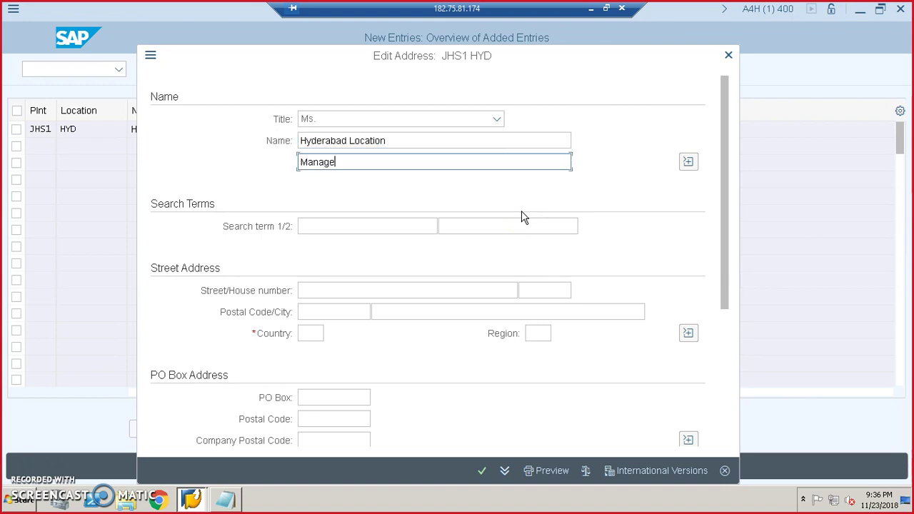
pyautogui.click(408, 225)
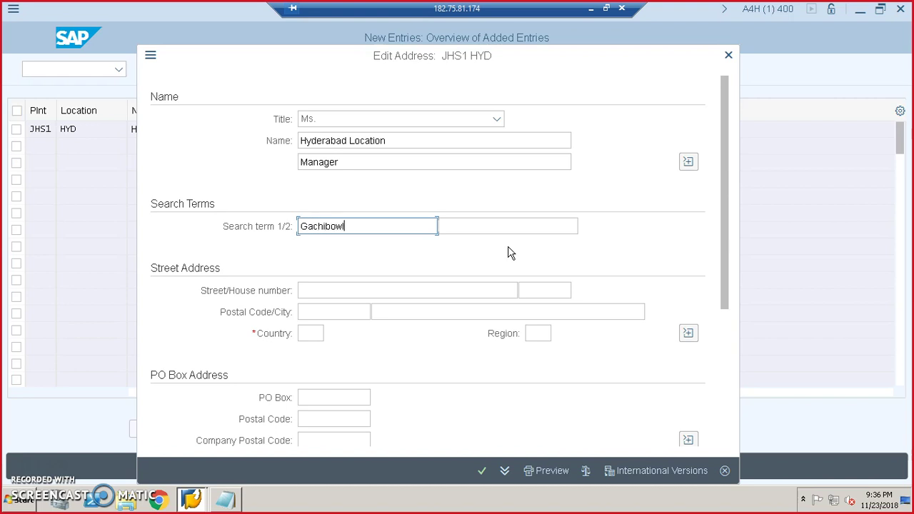
pyautogui.click(318, 333)
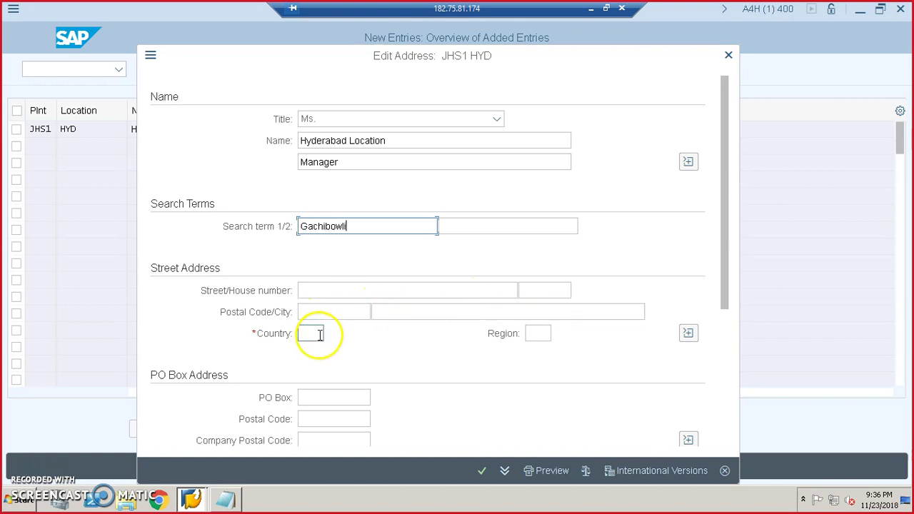
pyautogui.write('in')
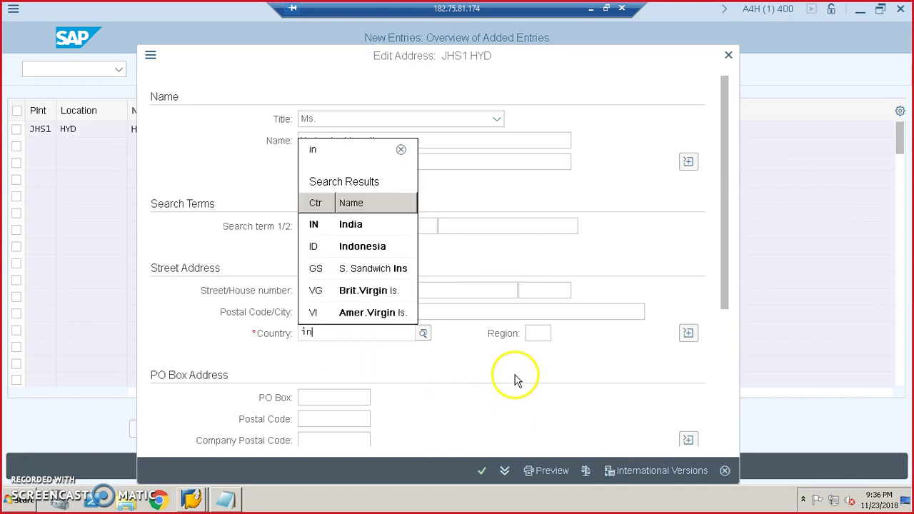
pyautogui.press('Escape')
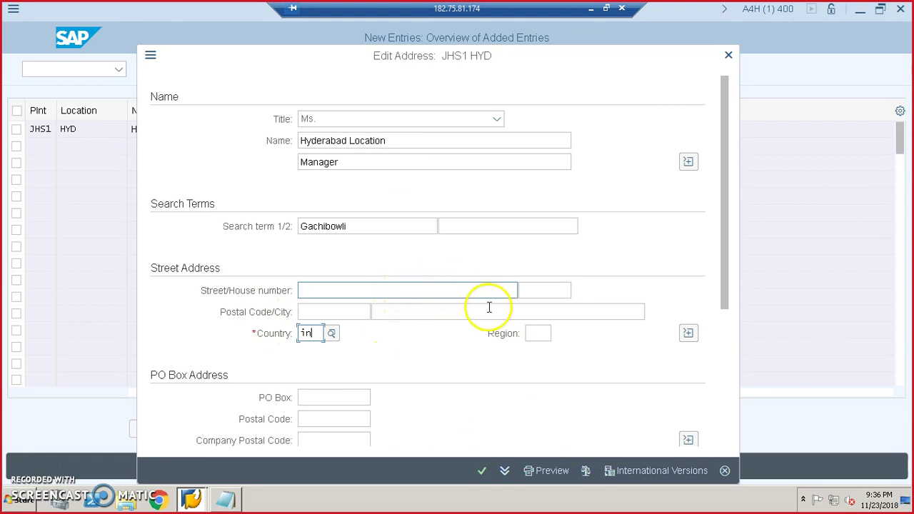
pyautogui.click(483, 474)
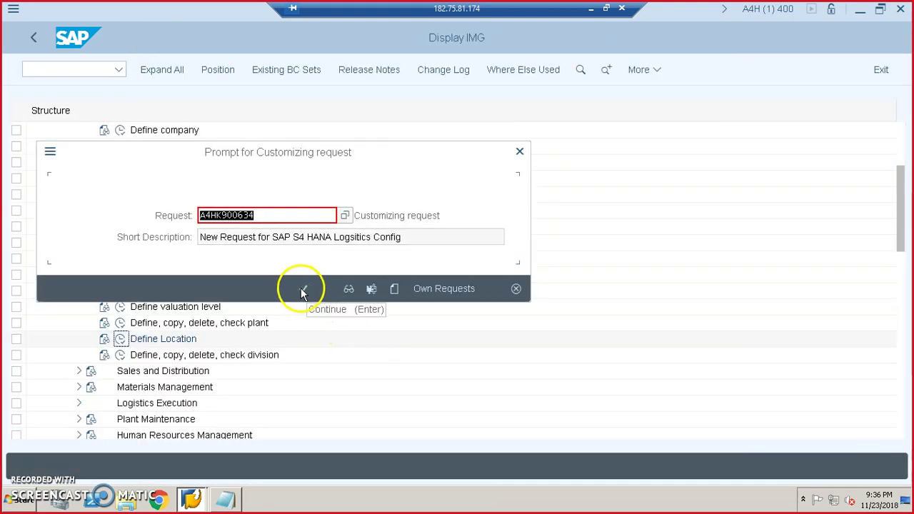
# - Save location HYD under the customizing request and return to the division activities in the IMG tree
pyautogui.click(302, 292)
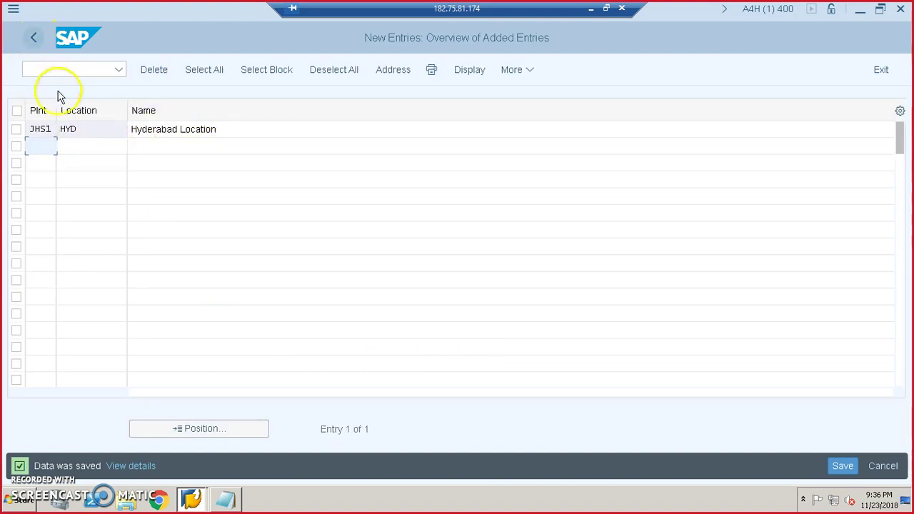
pyautogui.click(33, 37)
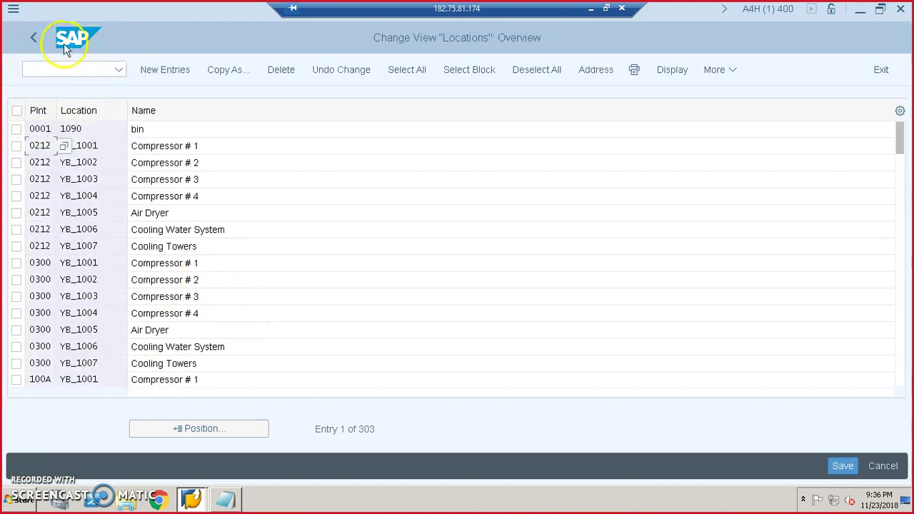
pyautogui.click(34, 37)
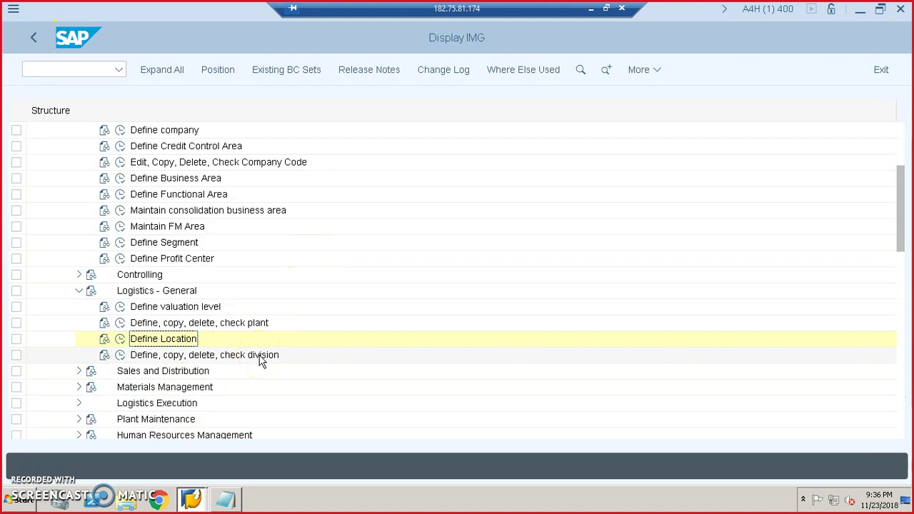
pyautogui.click(120, 355)
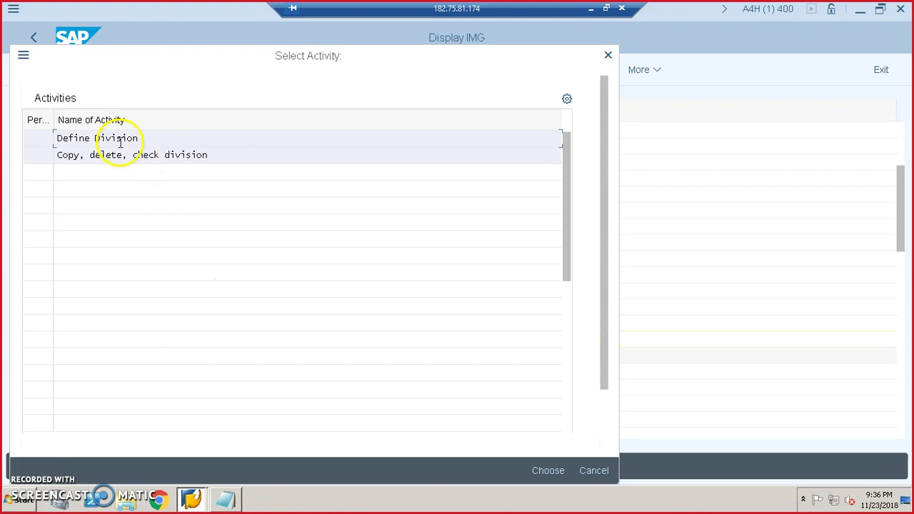
# - Create division JH named 'jh softech Division' and save it under the customizing request
pyautogui.doubleClick(118, 139)
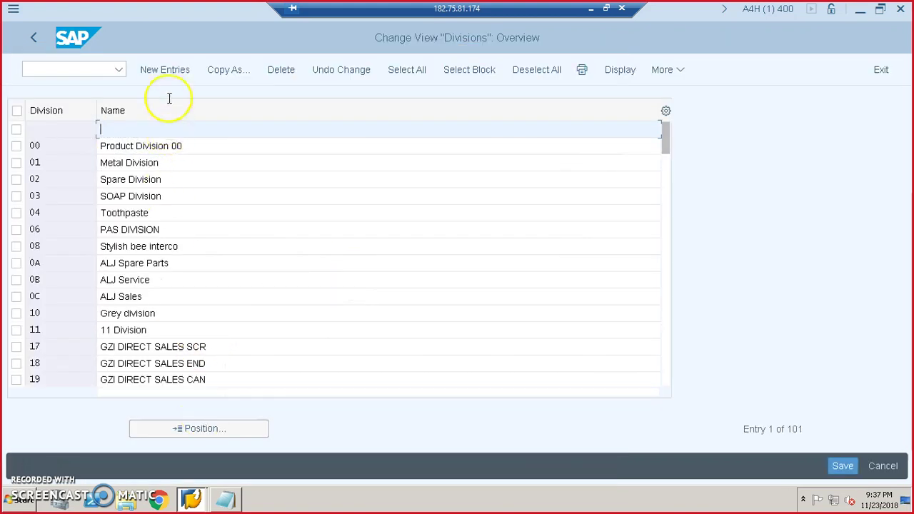
pyautogui.click(165, 69)
pyautogui.write('jhs1')
pyautogui.click(353, 134)
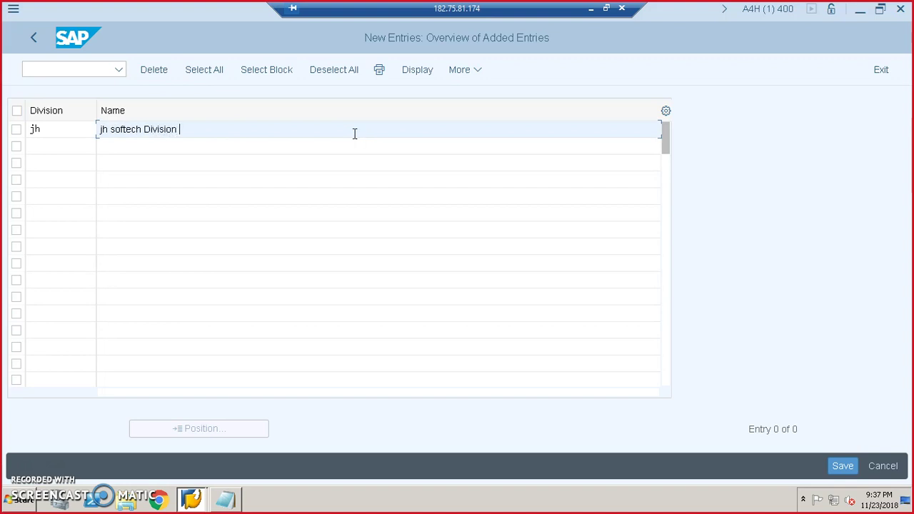
pyautogui.click(839, 466)
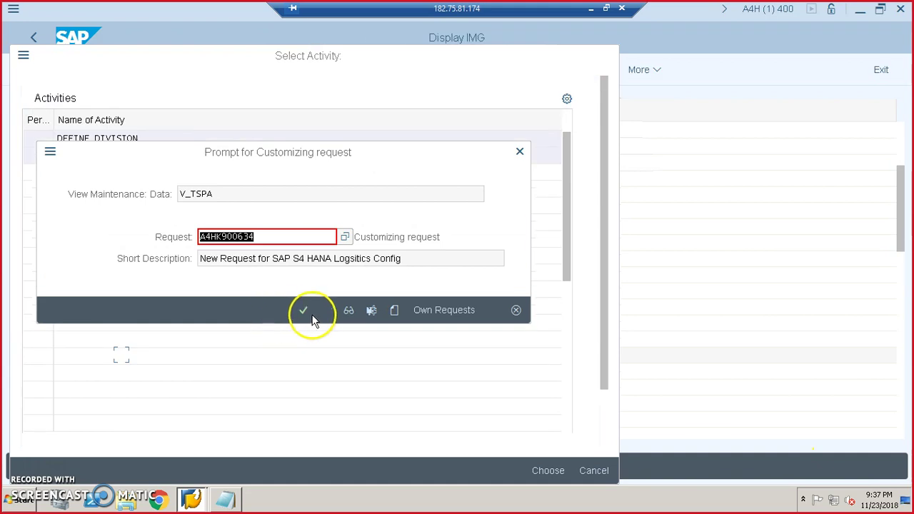
pyautogui.click(303, 311)
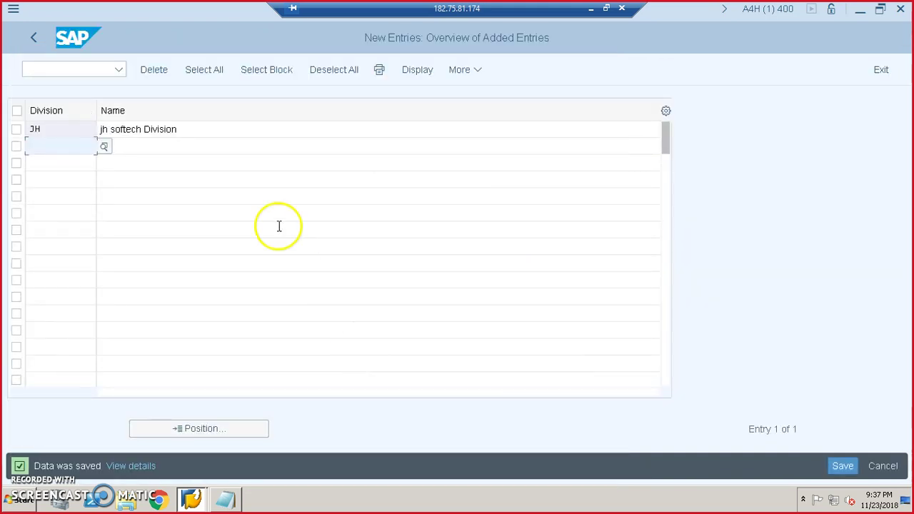
pyautogui.click(34, 37)
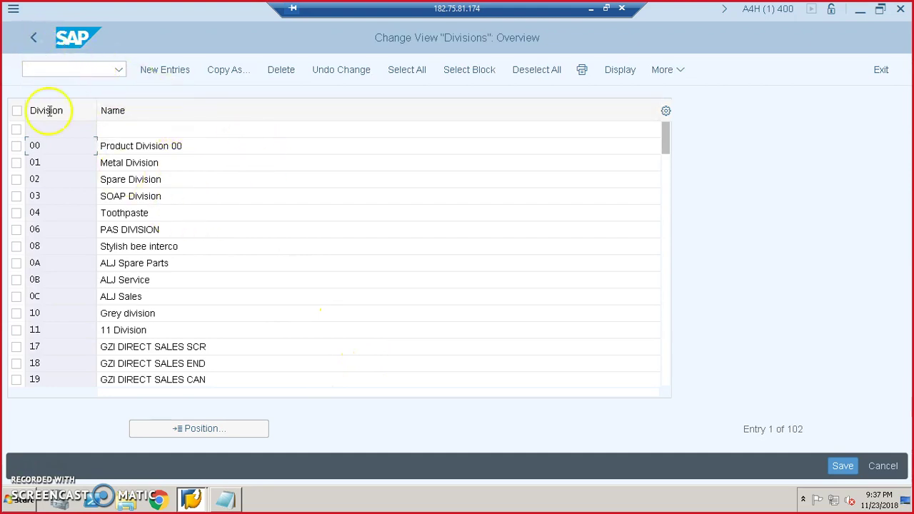
pyautogui.click(33, 37)
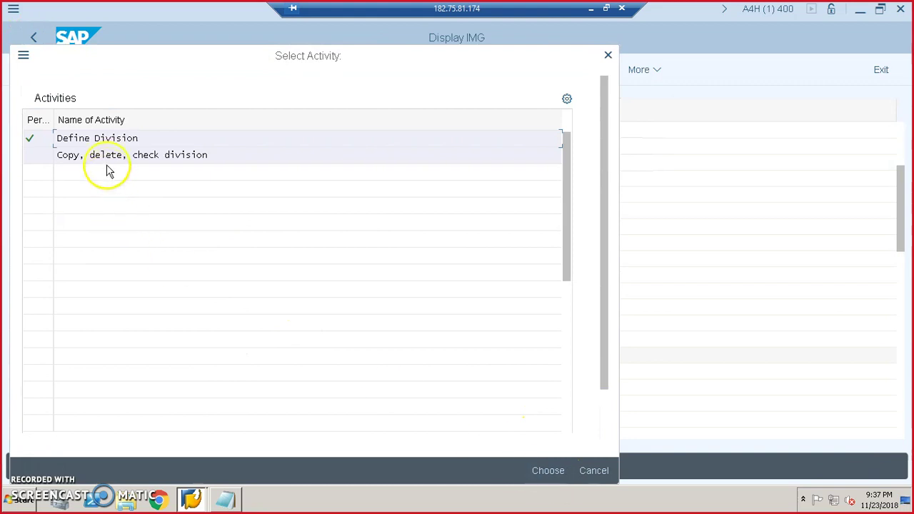
pyautogui.click(133, 137)
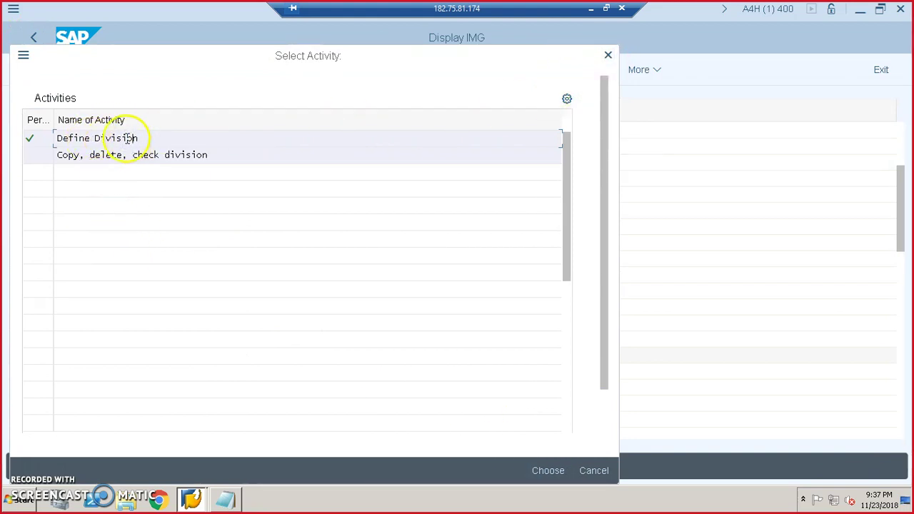
pyautogui.doubleClick(197, 157)
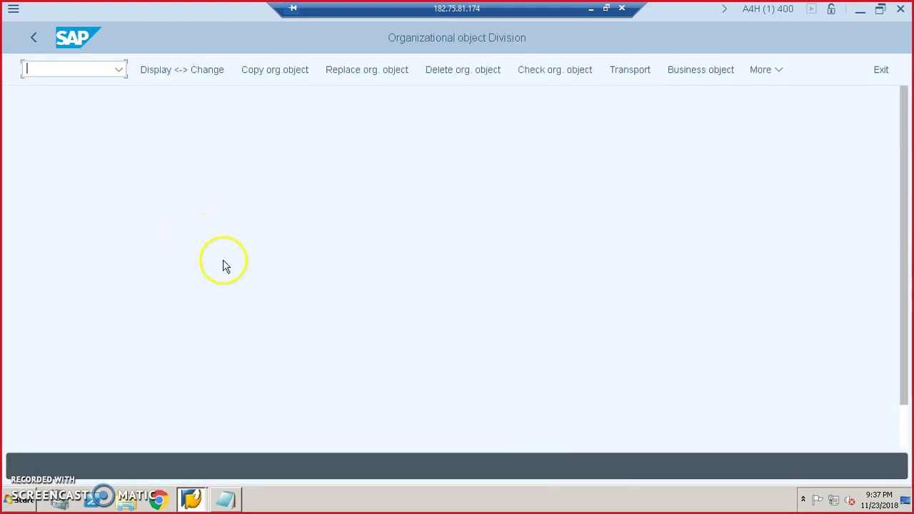
pyautogui.click(163, 67)
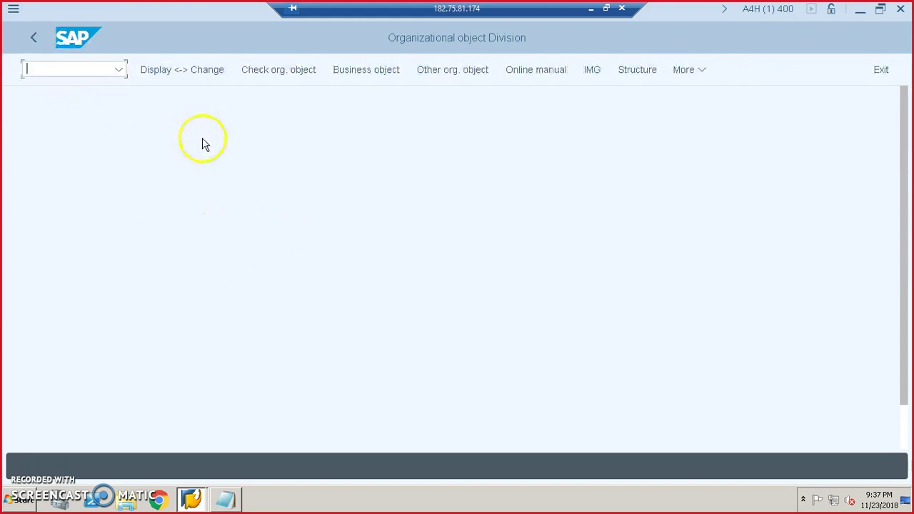
pyautogui.click(33, 38)
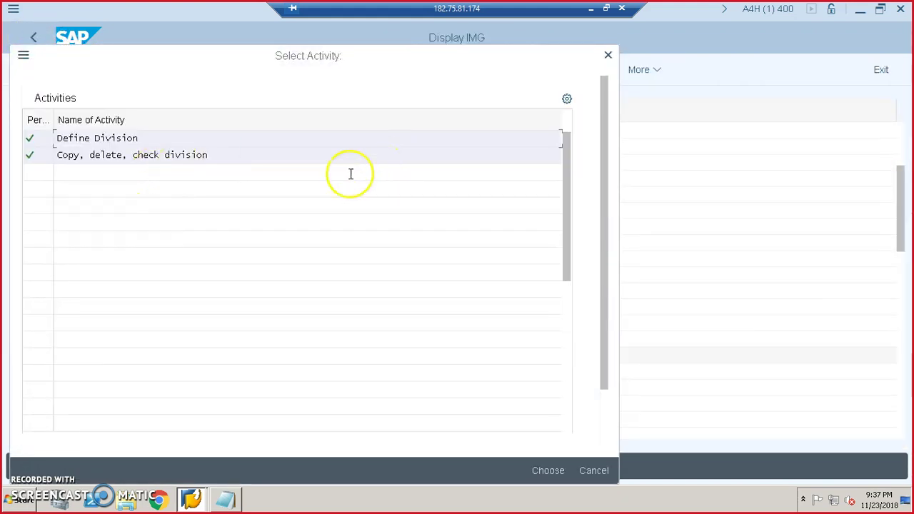
pyautogui.click(36, 139)
pyautogui.doubleClick(123, 150)
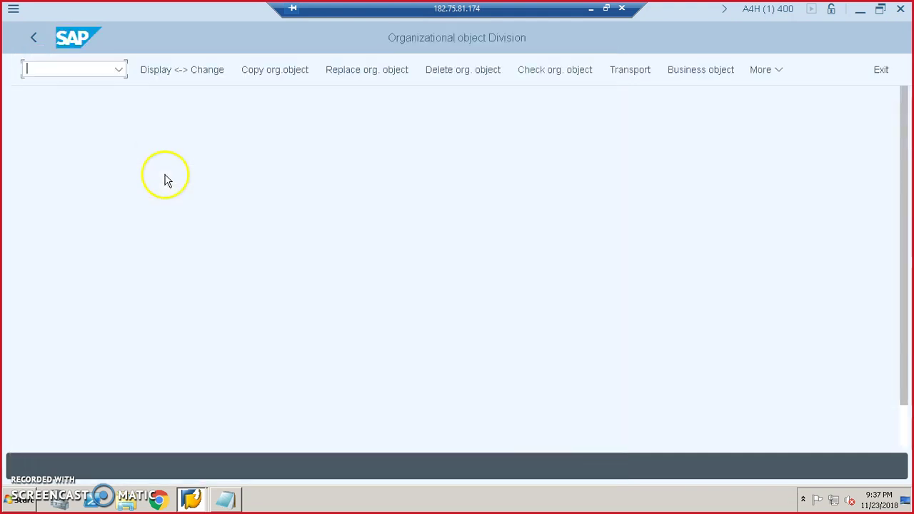
pyautogui.click(36, 39)
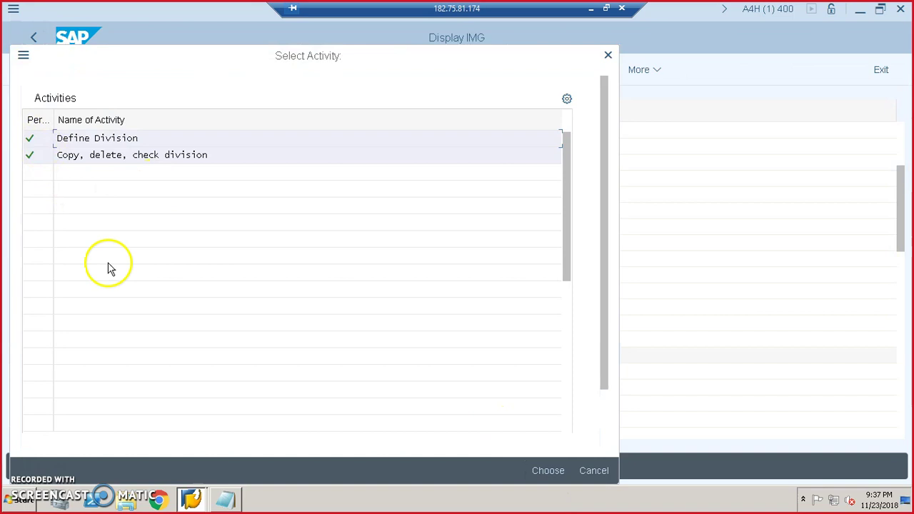
pyautogui.doubleClick(100, 137)
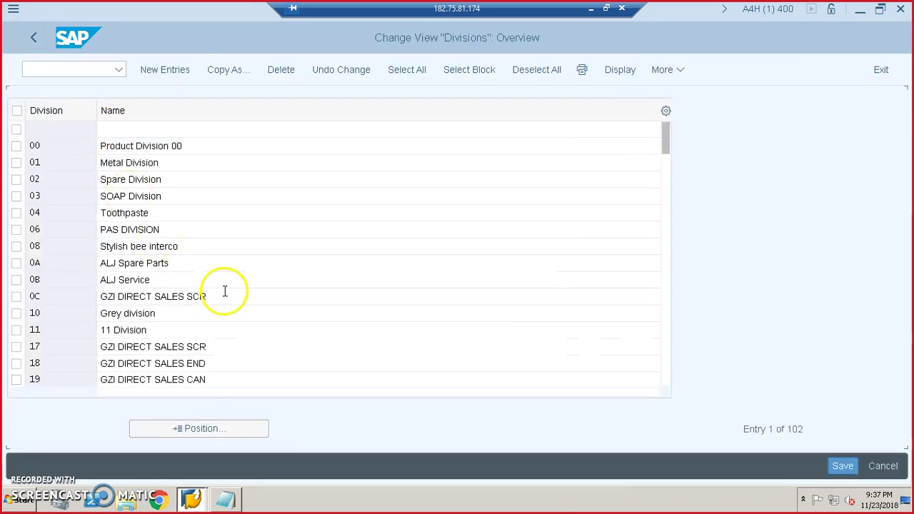
pyautogui.scroll(-20, 224, 291)
pyautogui.scroll(-10, 224, 291)
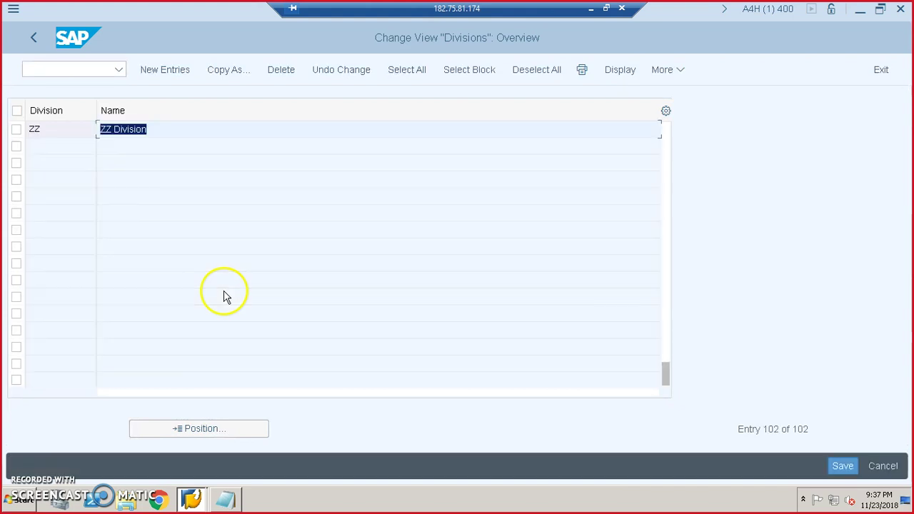
pyautogui.scroll(5, 157, 264)
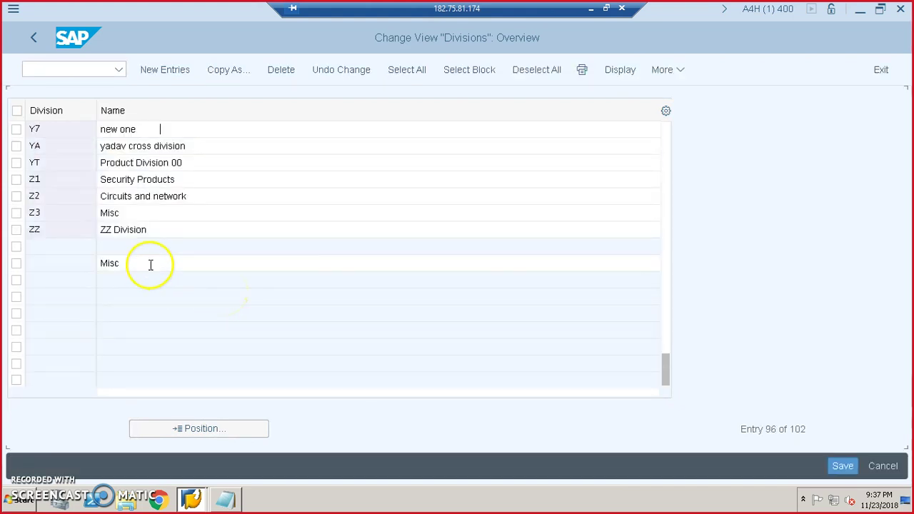
pyautogui.scroll(4, 151, 265)
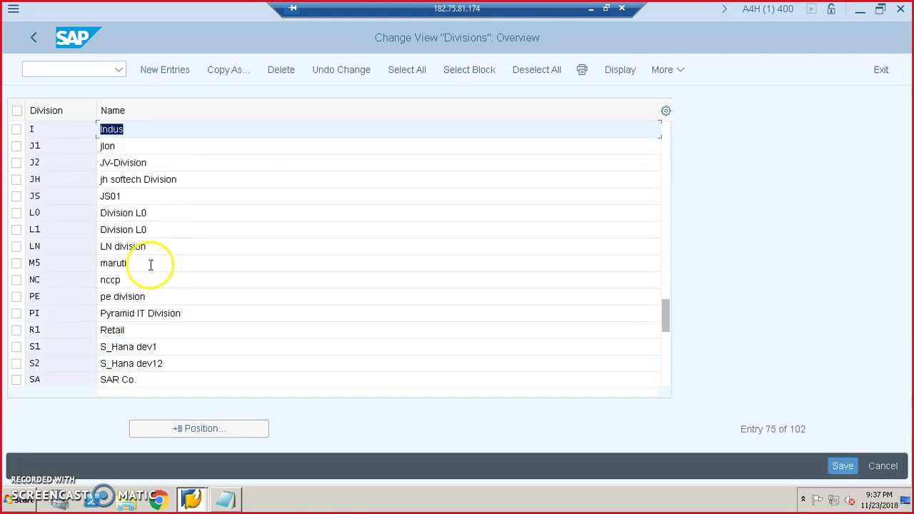
pyautogui.scroll(1, 151, 265)
pyautogui.moveTo(176, 229); pyautogui.dragTo(94, 228)
pyautogui.click(55, 226)
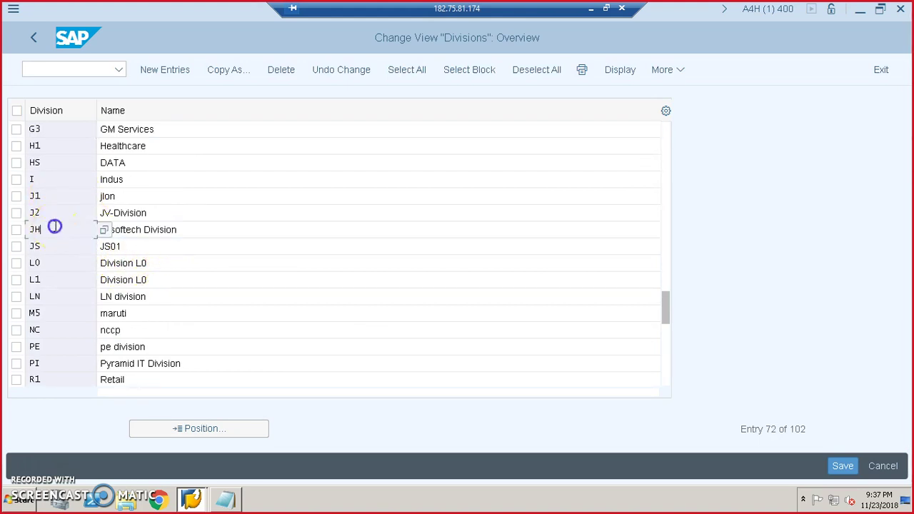
pyautogui.click(33, 37)
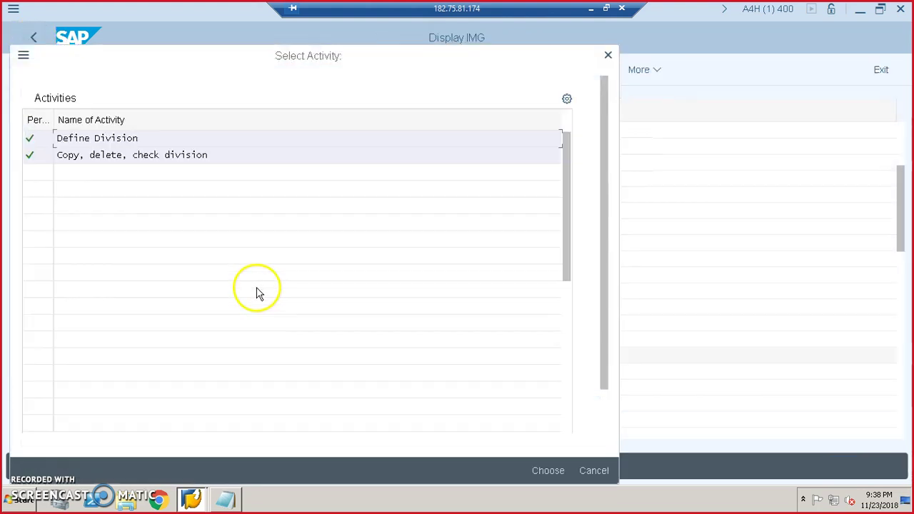
pyautogui.click(592, 470)
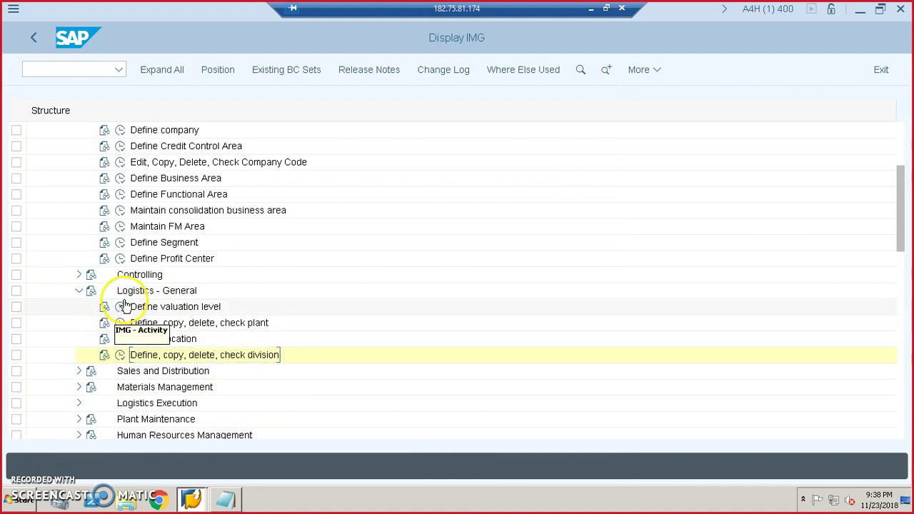
# - Expand Enterprise Structure > Assignment > Logistics - General in the IMG tree
pyautogui.scroll(1, 241, 316)
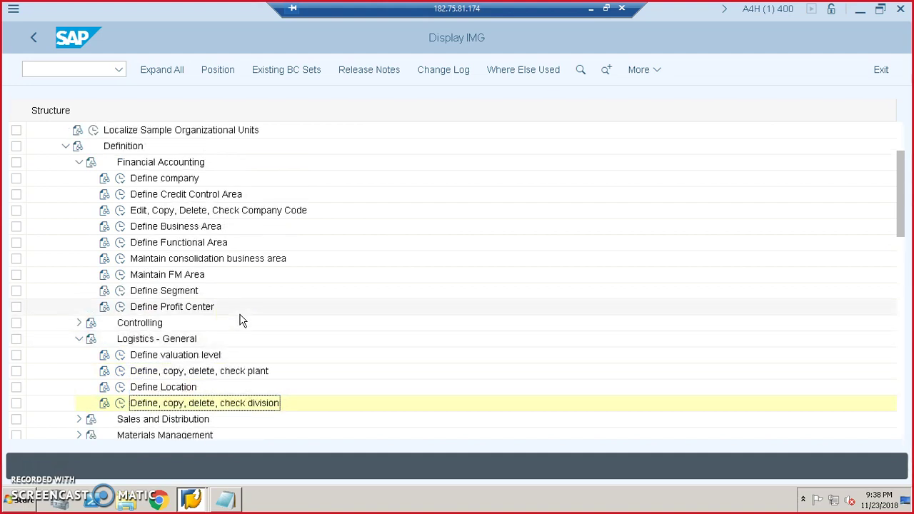
pyautogui.scroll(-1, 241, 321)
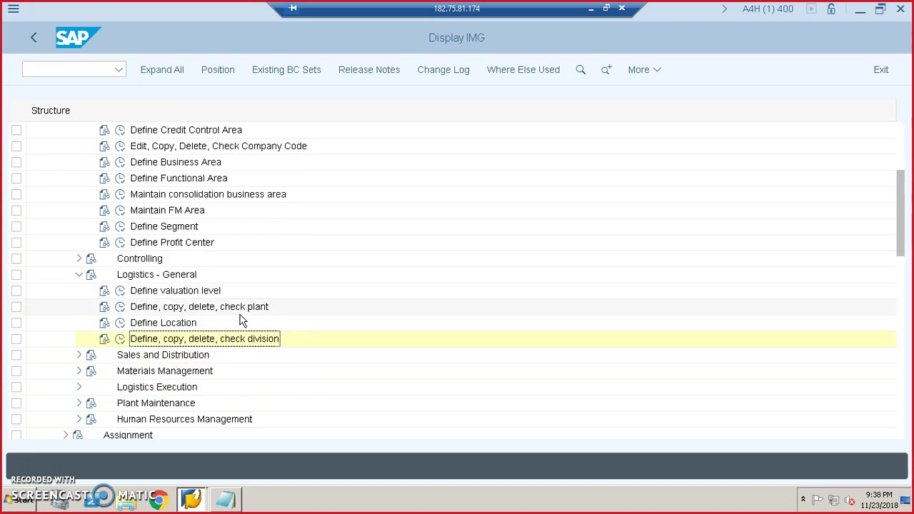
pyautogui.scroll(-3, 241, 321)
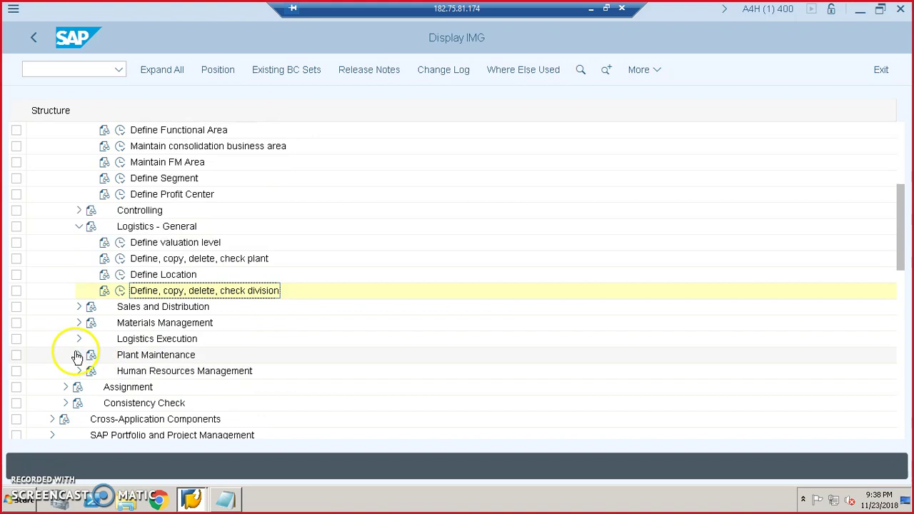
pyautogui.scroll(-1, 177, 388)
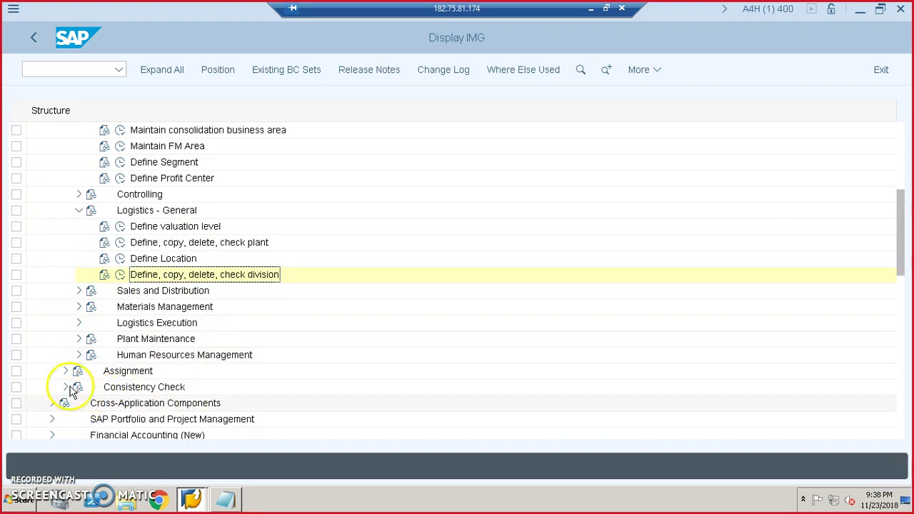
pyautogui.click(64, 372)
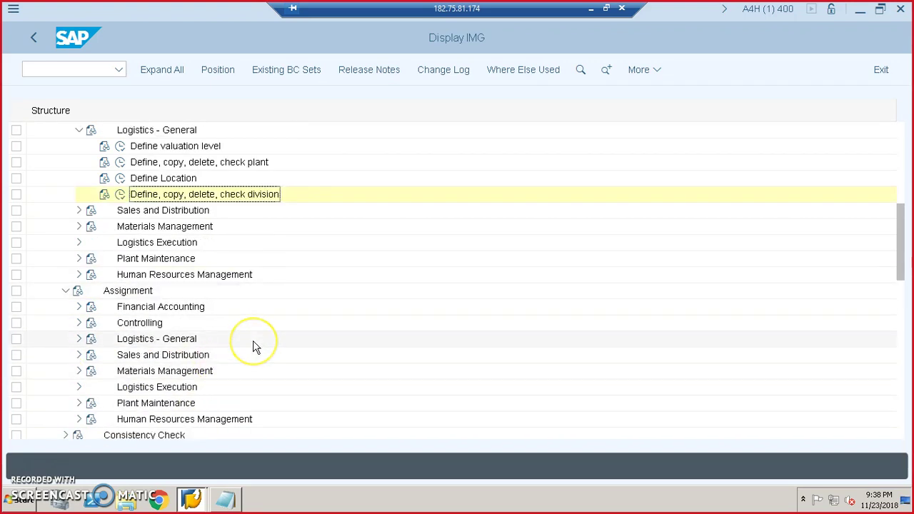
pyautogui.scroll(-1, 256, 347)
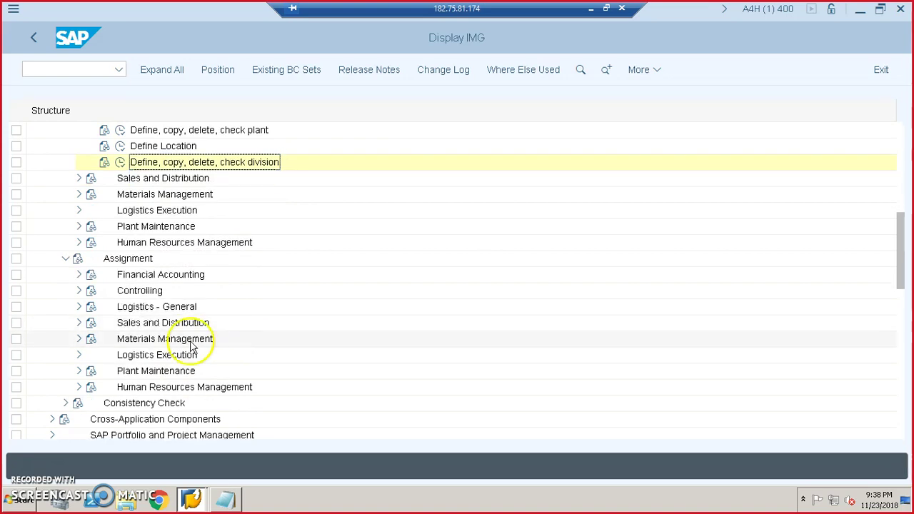
pyautogui.click(79, 306)
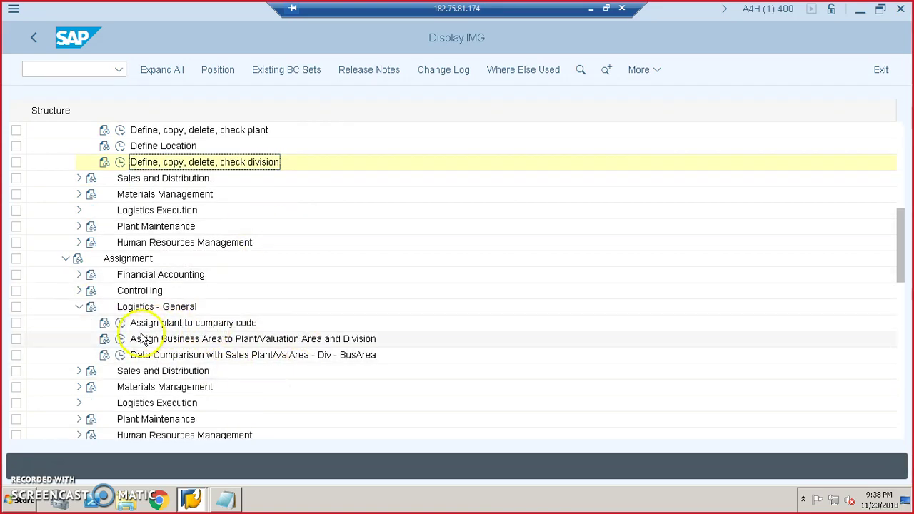
# - Start a new plant–company code assignment and select company code JHS1
pyautogui.click(120, 323)
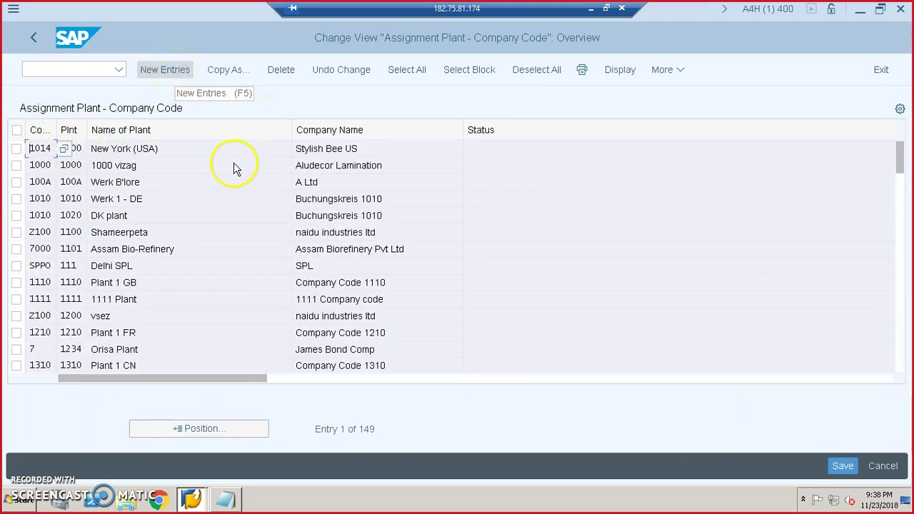
pyautogui.click(161, 74)
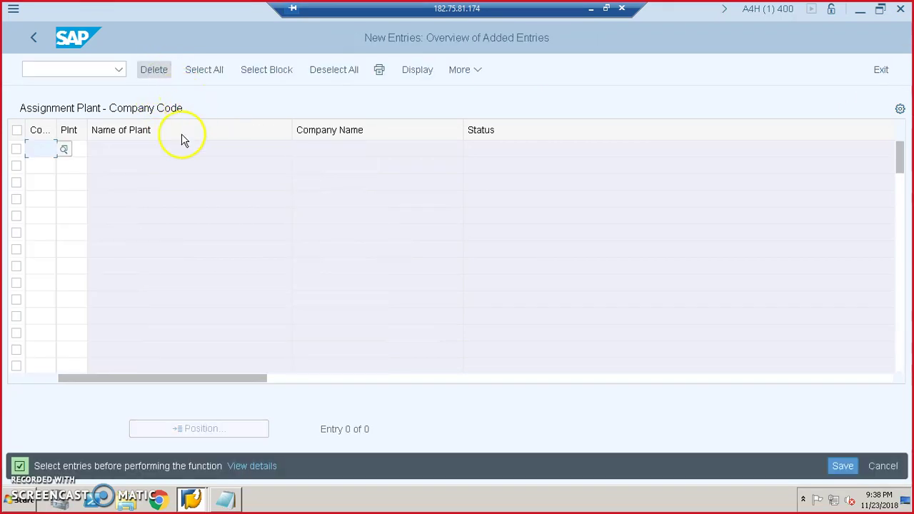
pyautogui.click(65, 153)
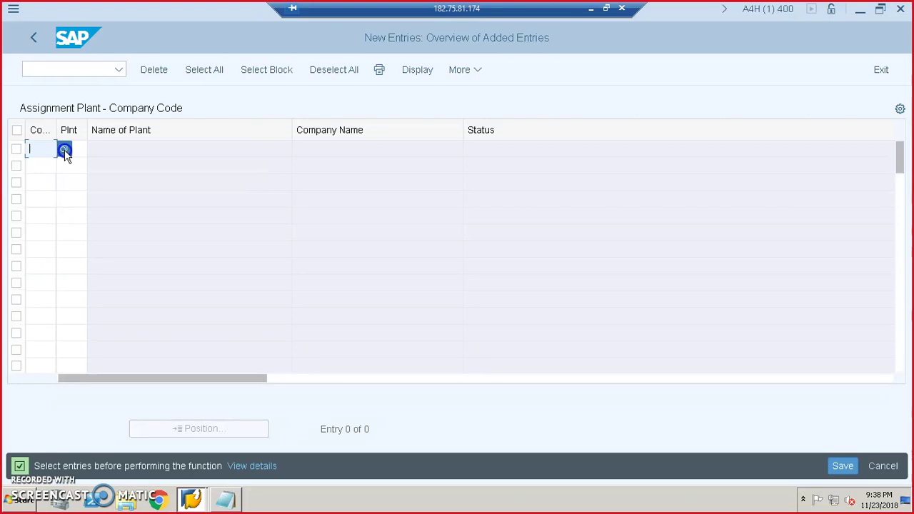
pyautogui.scroll(-20, 80, 197)
pyautogui.scroll(-15, 80, 205)
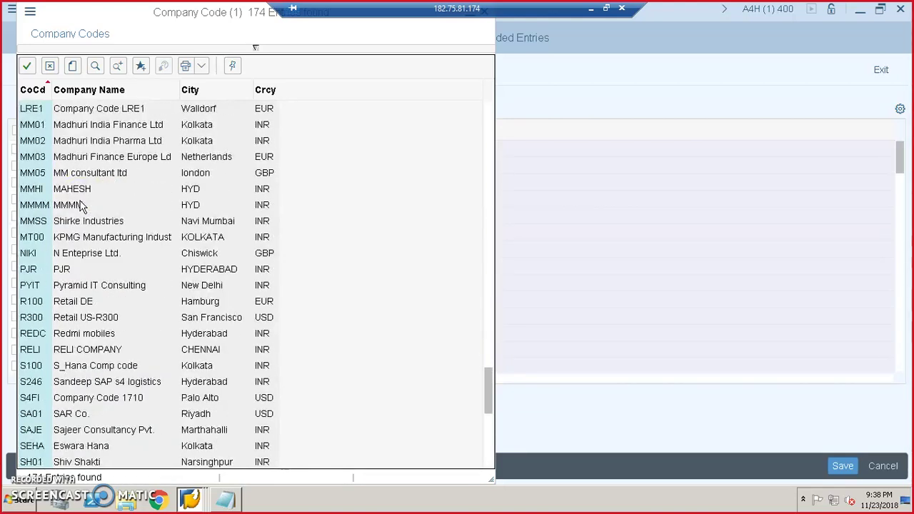
pyautogui.scroll(2, 80, 205)
pyautogui.scroll(3, 80, 205)
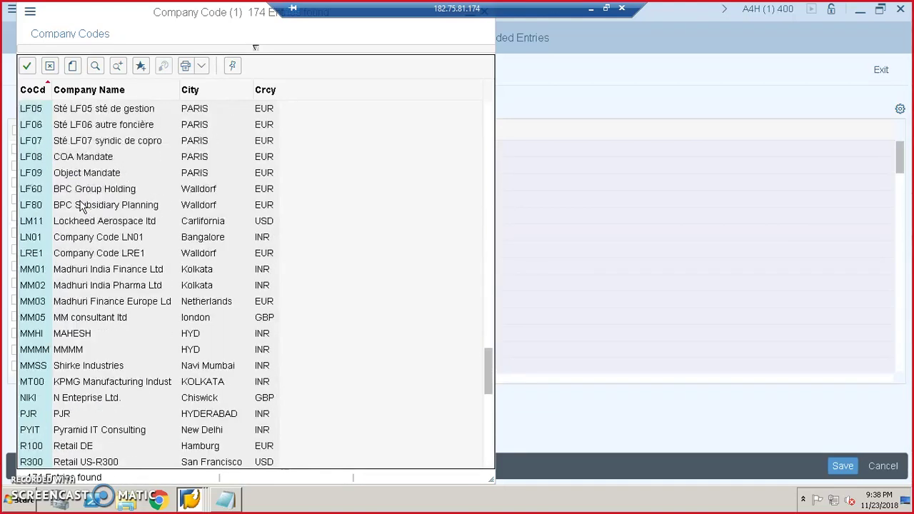
pyautogui.scroll(2, 81, 204)
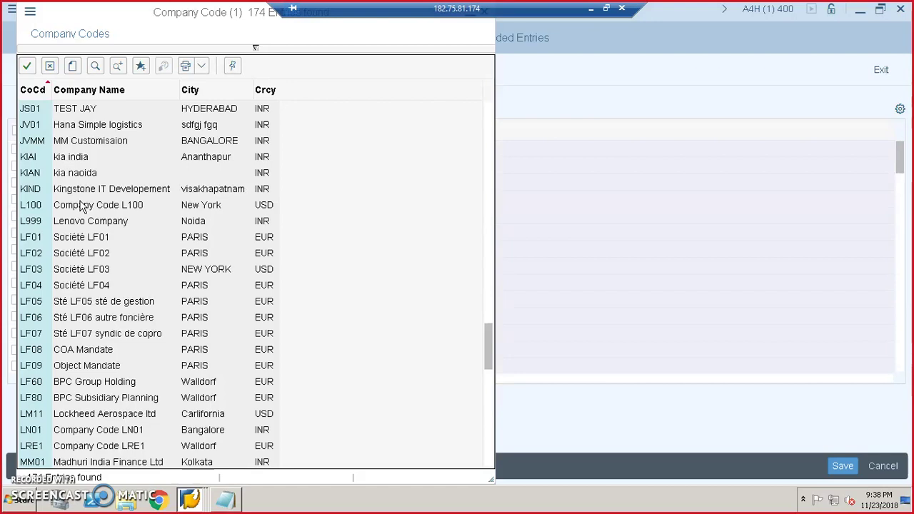
pyautogui.scroll(2, 81, 205)
pyautogui.doubleClick(30, 141)
# - Enter plant JHS1 for the row and save the assignment under the customizing request
pyautogui.click(77, 154)
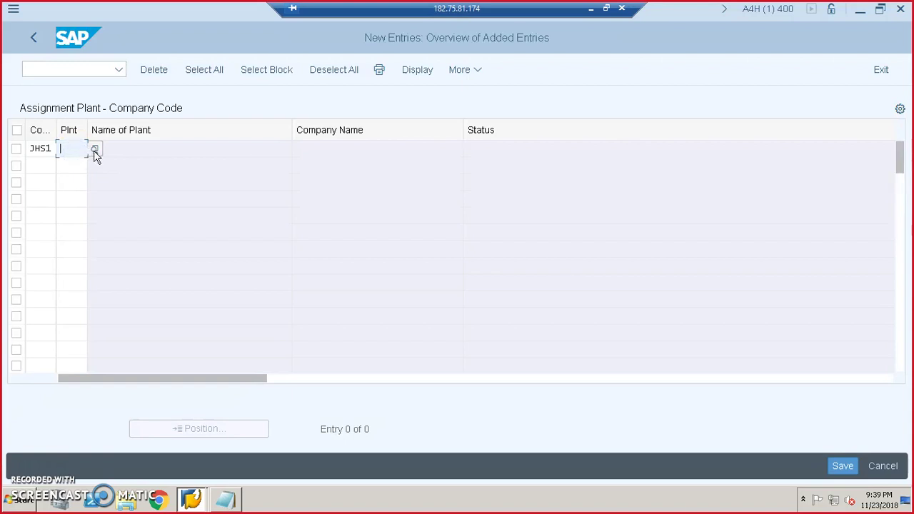
pyautogui.write('jh')
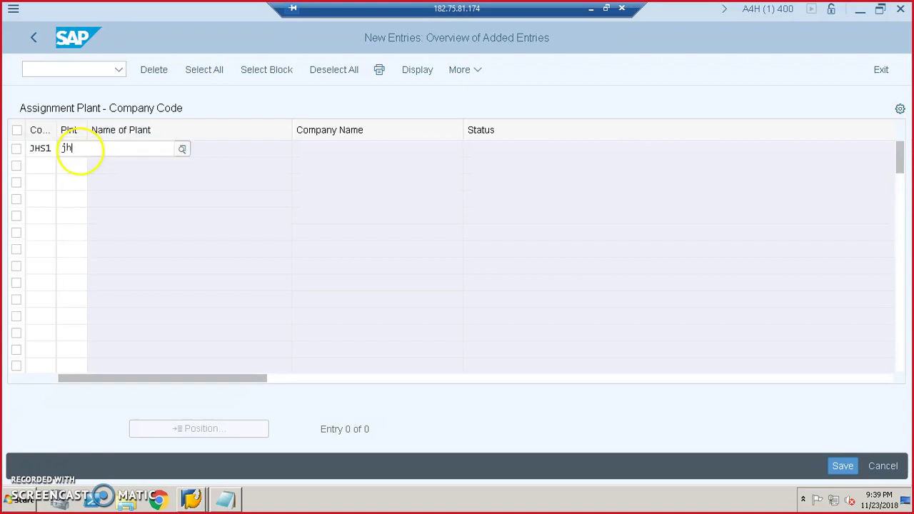
pyautogui.click(79, 222)
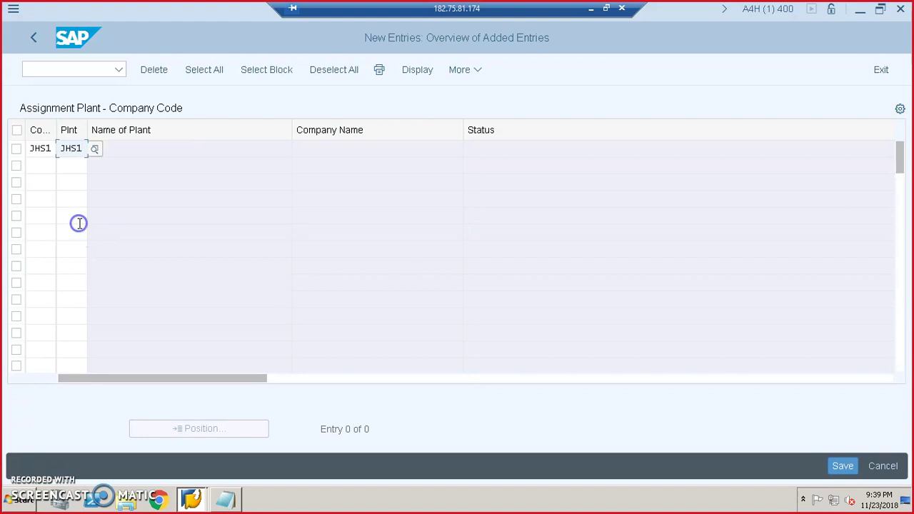
pyautogui.click(69, 170)
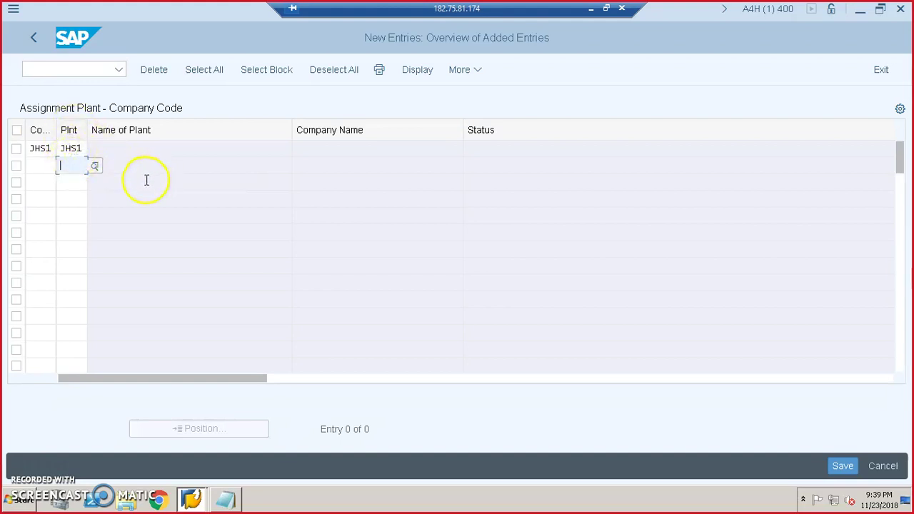
pyautogui.press('Return')
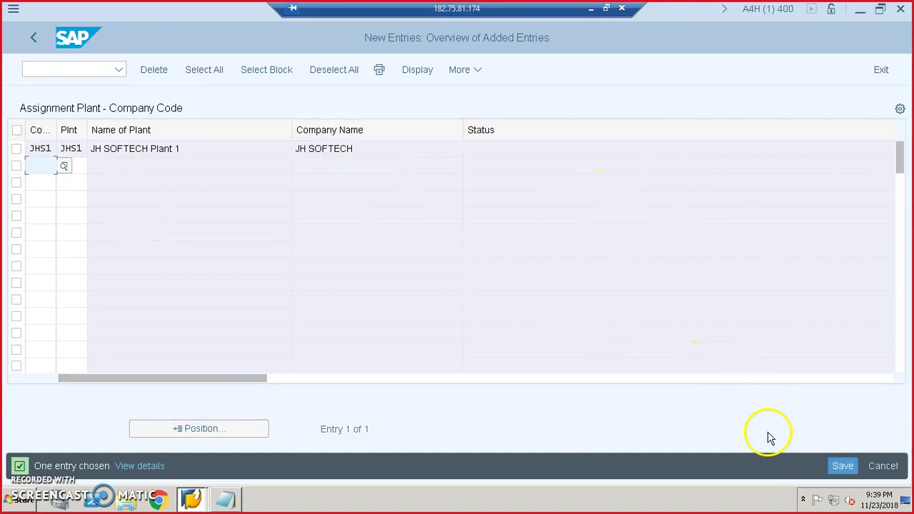
pyautogui.click(843, 465)
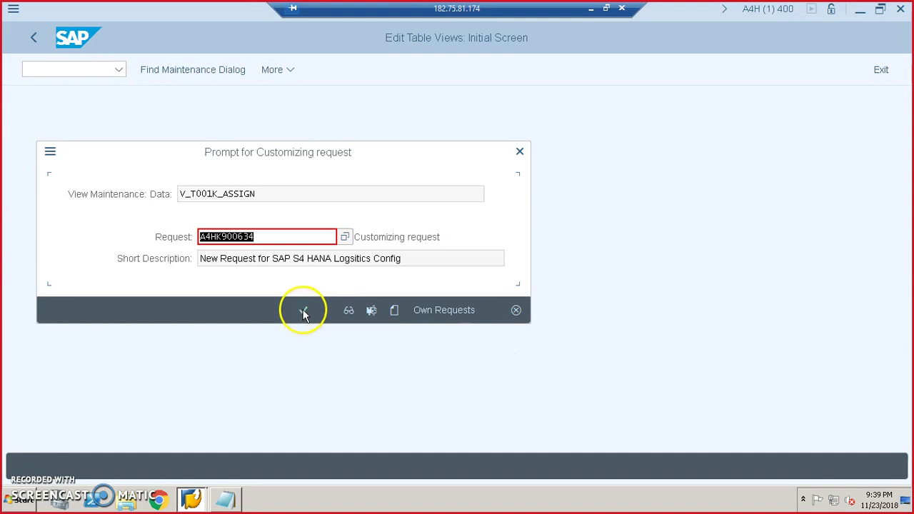
pyautogui.click(303, 311)
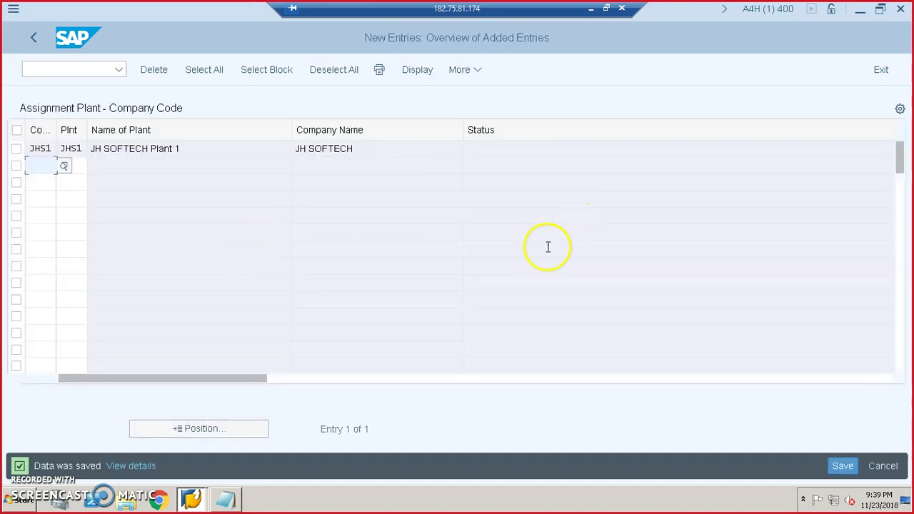
pyautogui.click(842, 465)
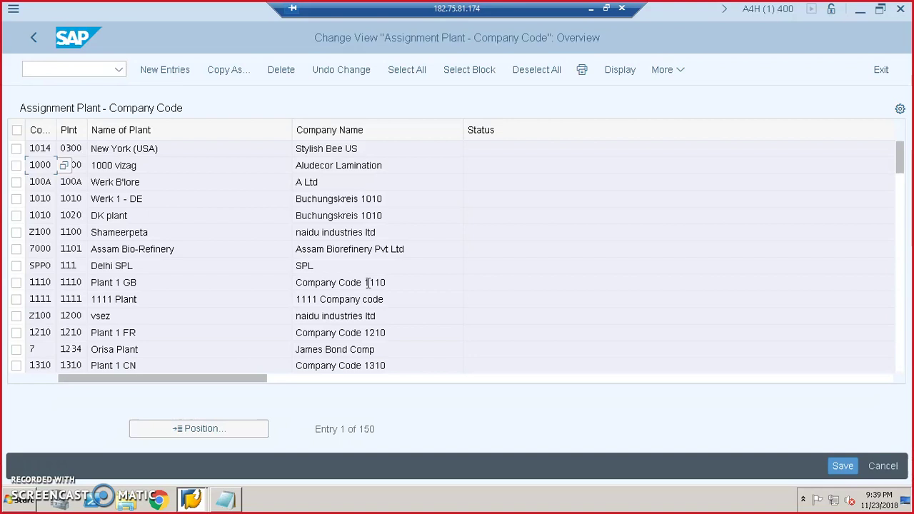
# - Return to the IMG tree and select Assign Business Area to Plant/Valuation Area and Division
pyautogui.click(32, 44)
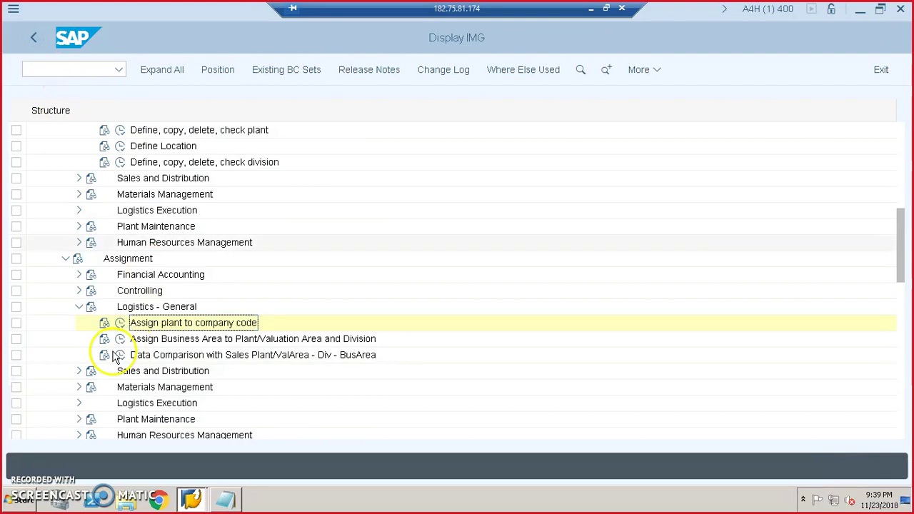
pyautogui.click(204, 322)
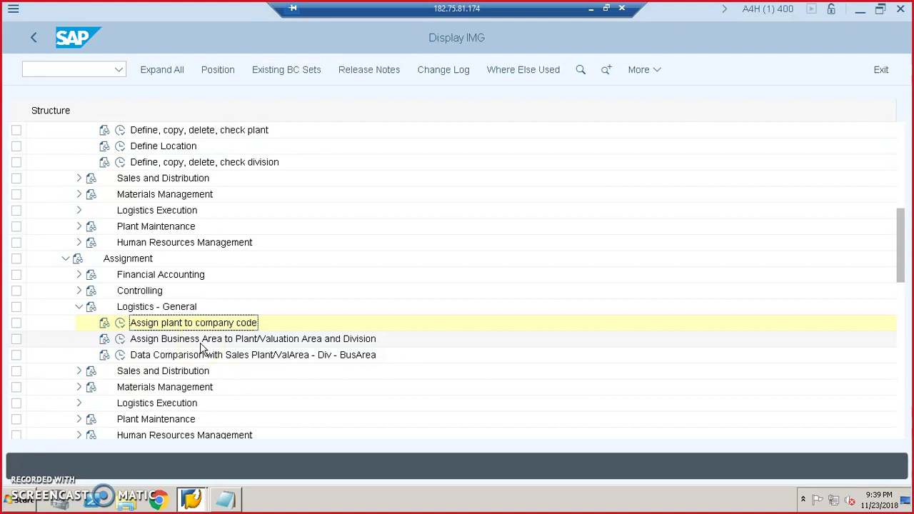
pyautogui.click(291, 347)
pyautogui.click(289, 342)
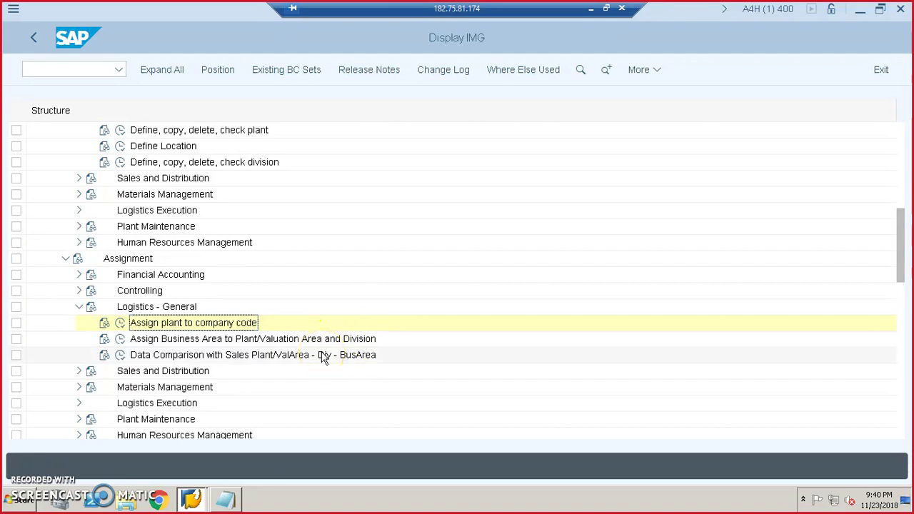
# - Open the Plant - division allocation table and add a new entry for plant JHS1
pyautogui.click(121, 340)
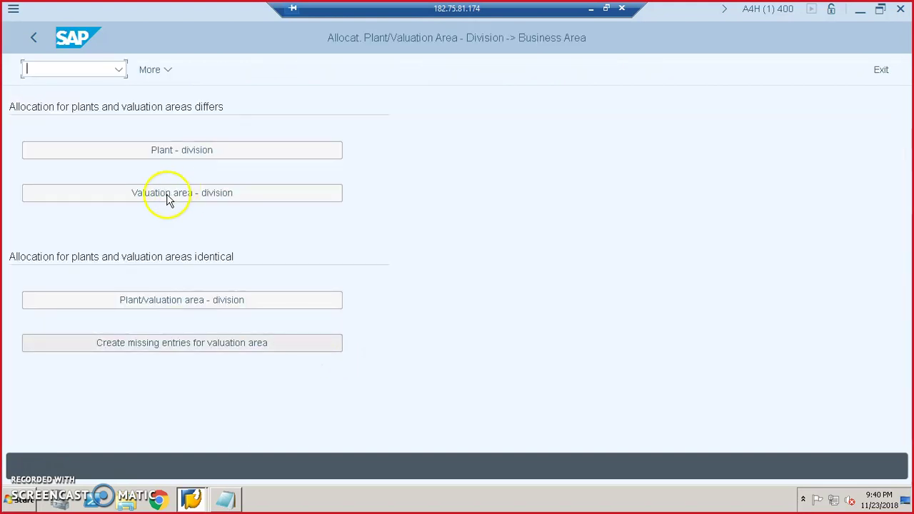
pyautogui.click(192, 153)
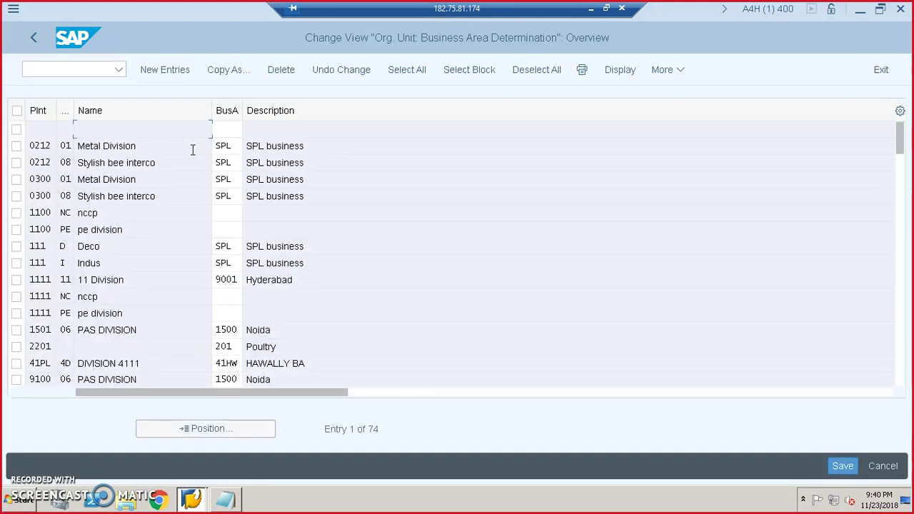
pyautogui.click(161, 71)
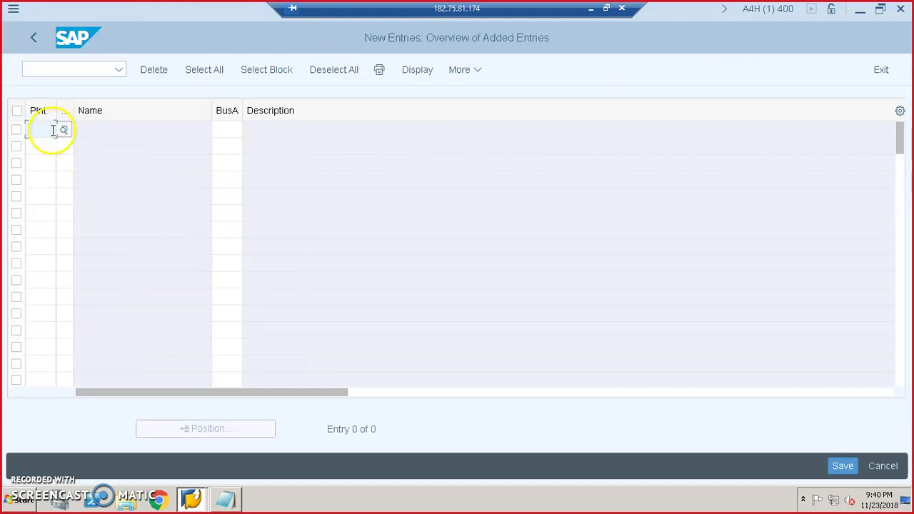
pyautogui.write('jh')
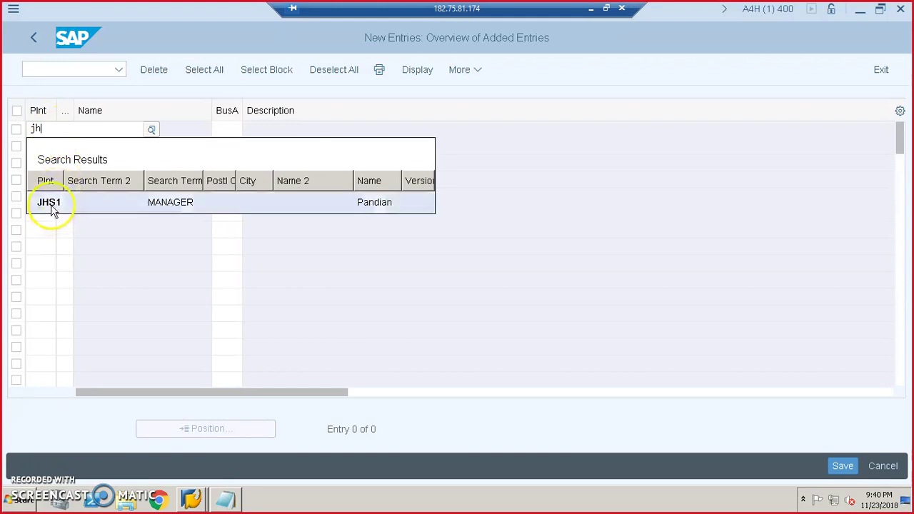
pyautogui.click(51, 203)
# - Assign division JH to the new row and save it under the customizing request
pyautogui.click(235, 129)
pyautogui.click(66, 130)
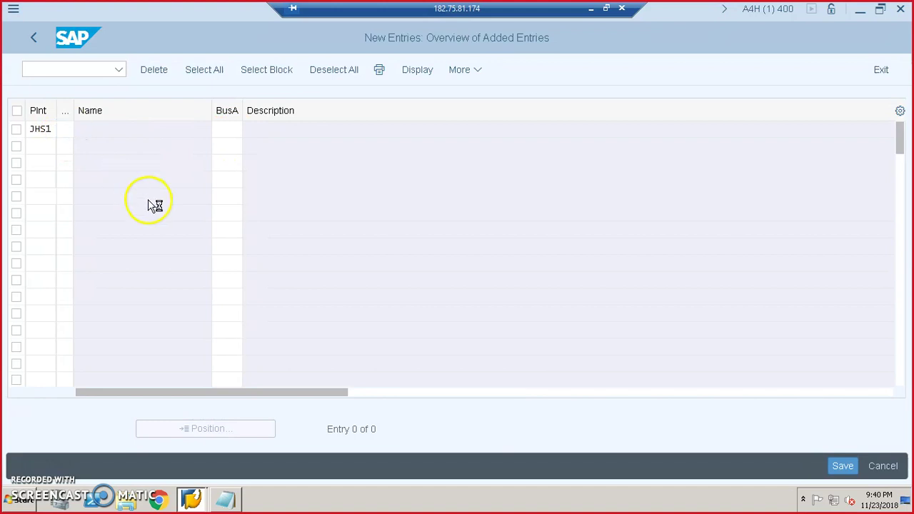
pyautogui.scroll(-6, 112, 265)
pyautogui.scroll(-12, 112, 269)
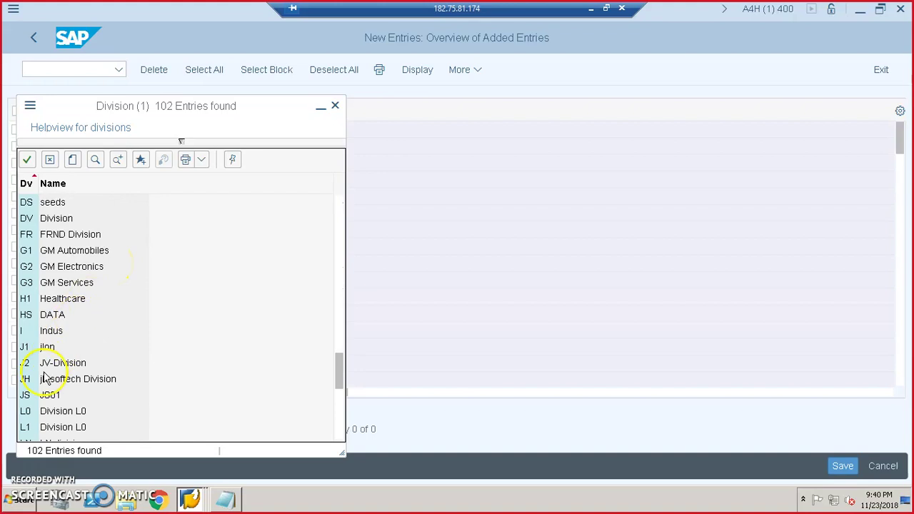
pyautogui.doubleClick(61, 379)
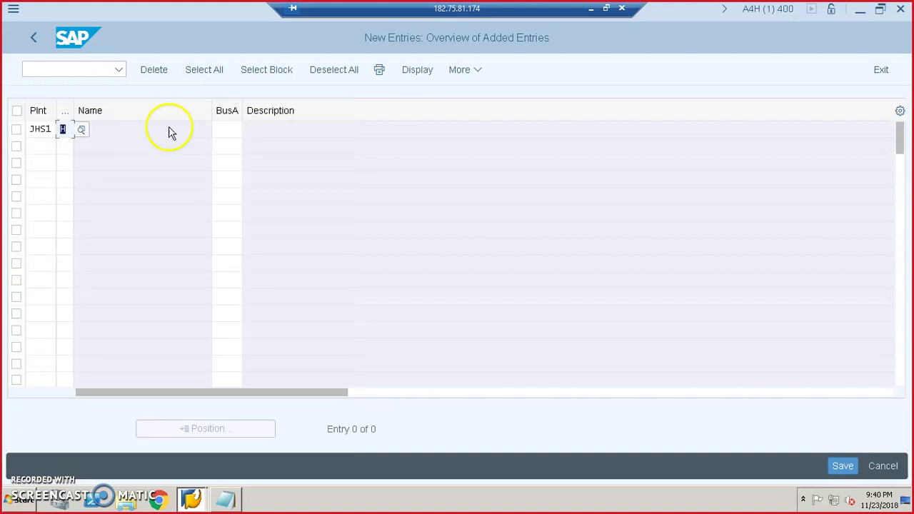
pyautogui.click(235, 135)
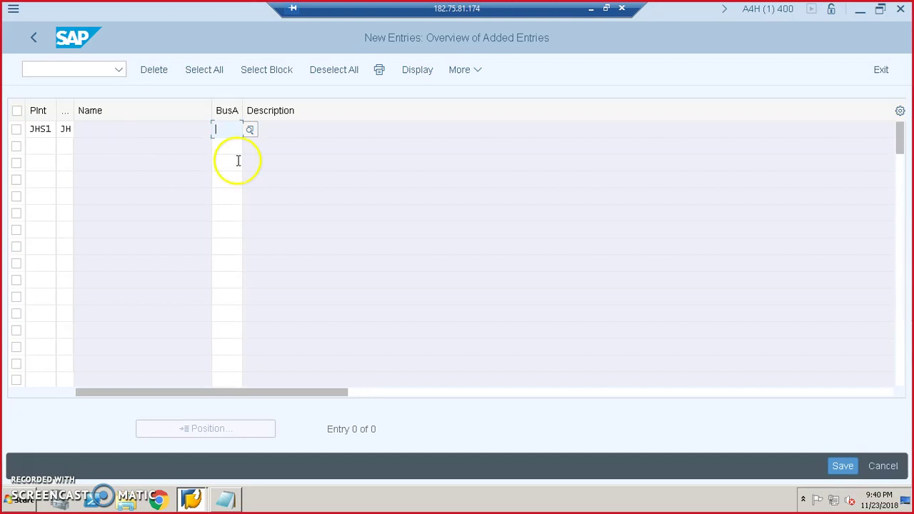
pyautogui.click(838, 465)
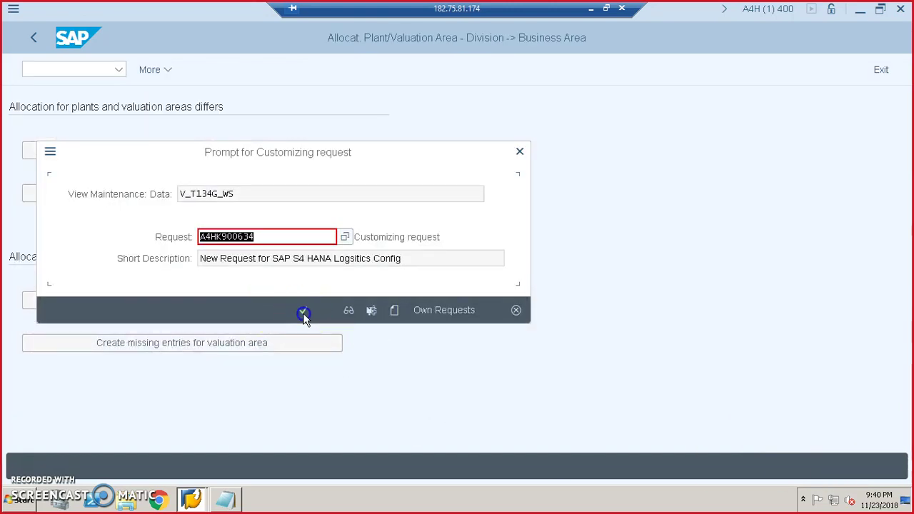
pyautogui.click(303, 313)
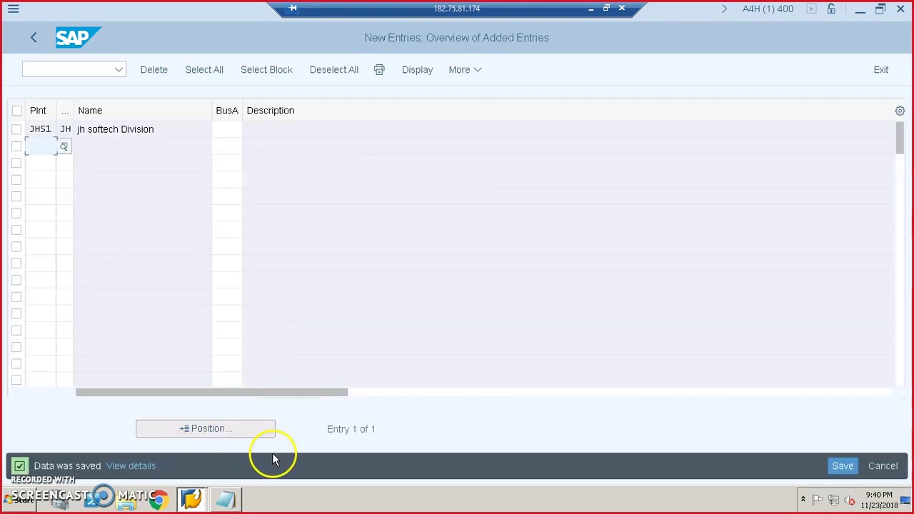
pyautogui.click(32, 36)
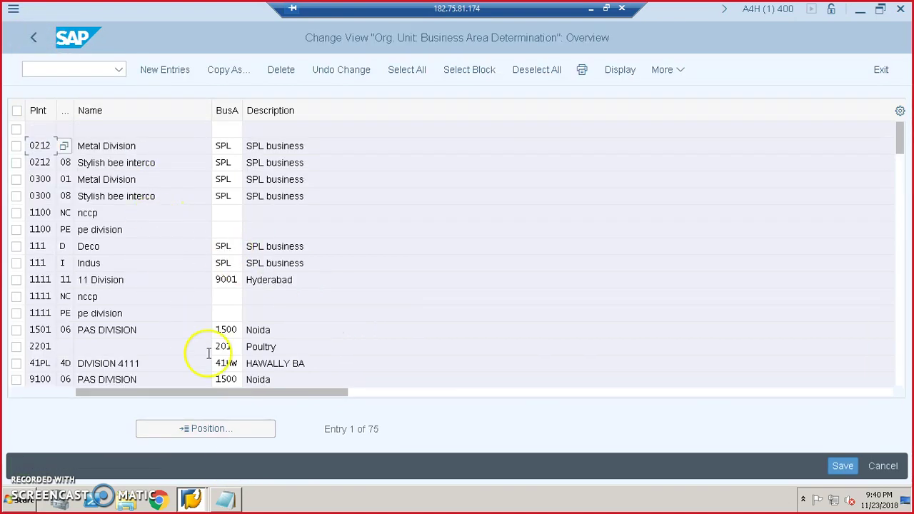
# - Position the business area table on plant JHS1 to check its division entry
pyautogui.click(215, 427)
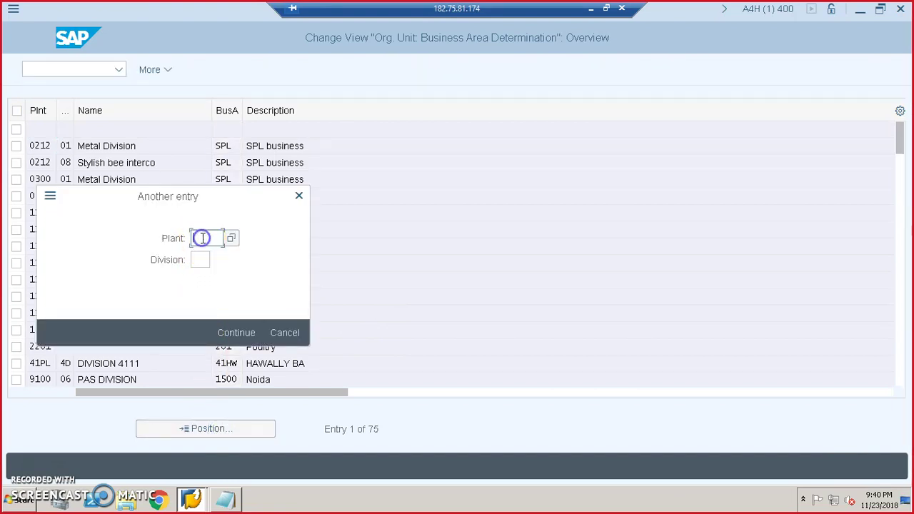
pyautogui.write('jps1')
pyautogui.press('Return')
pyautogui.click(154, 129)
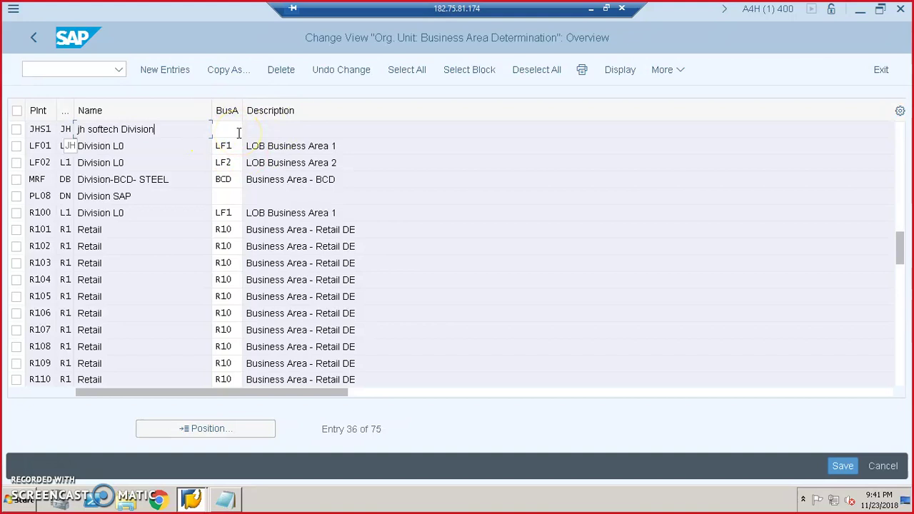
pyautogui.click(33, 39)
# - Exit the allocation table and screen back to the Display IMG structure
pyautogui.click(843, 465)
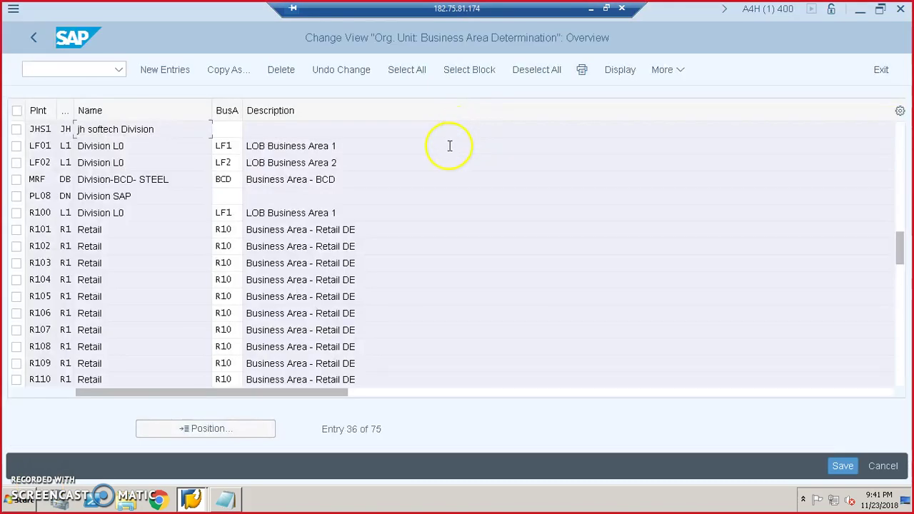
pyautogui.click(34, 37)
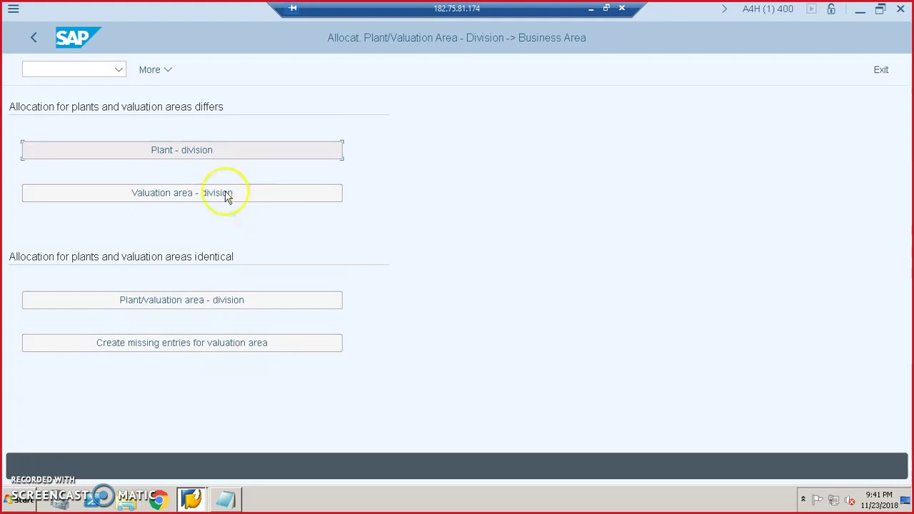
pyautogui.click(33, 37)
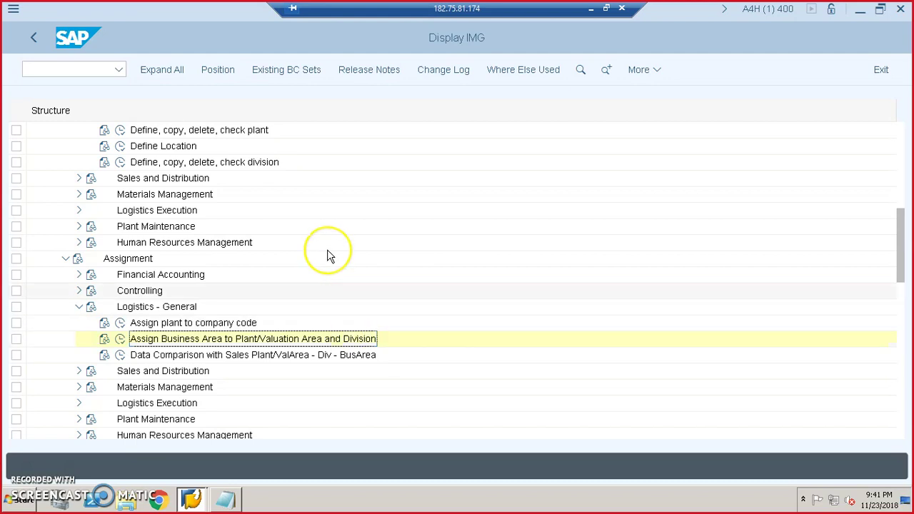
pyautogui.scroll(-1, 327, 255)
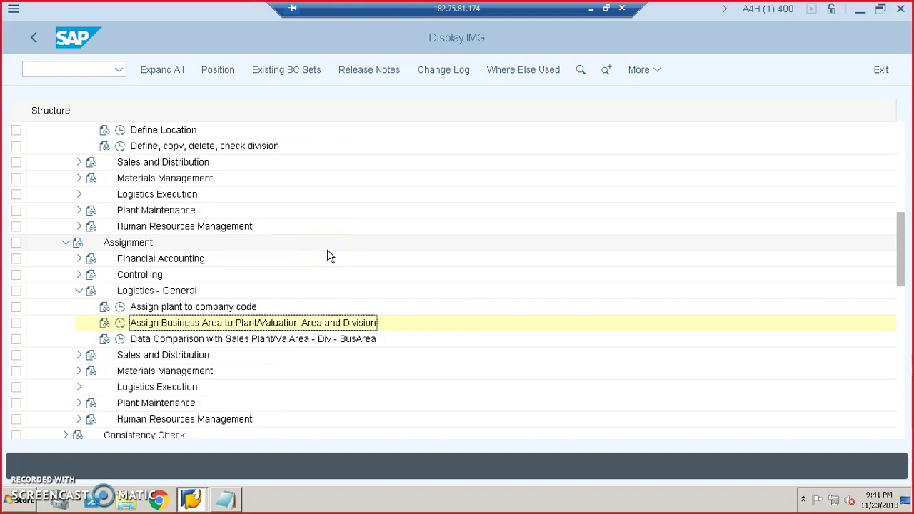
pyautogui.scroll(2, 292, 265)
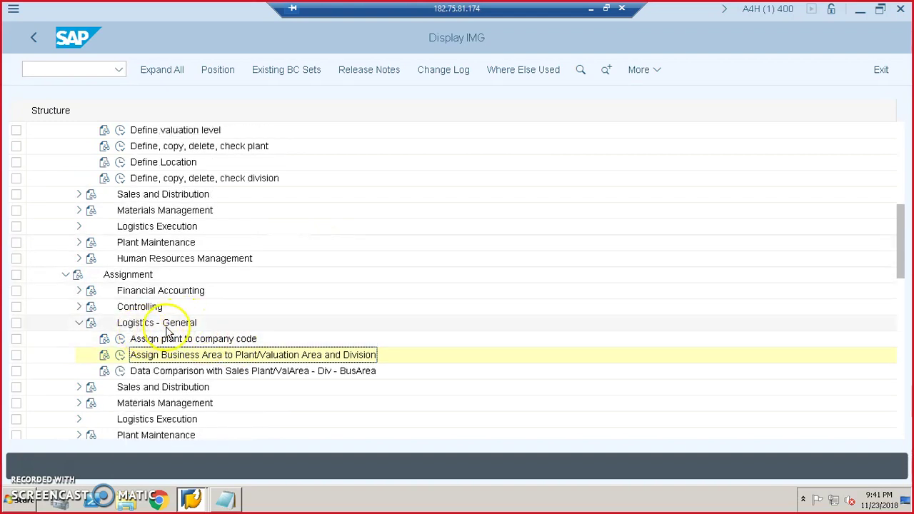
pyautogui.scroll(2, 185, 336)
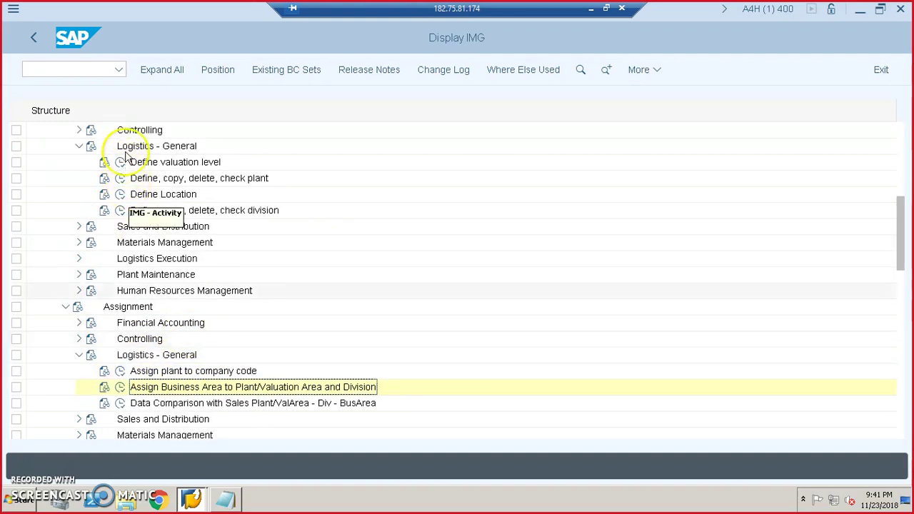
pyautogui.scroll(4, 190, 230)
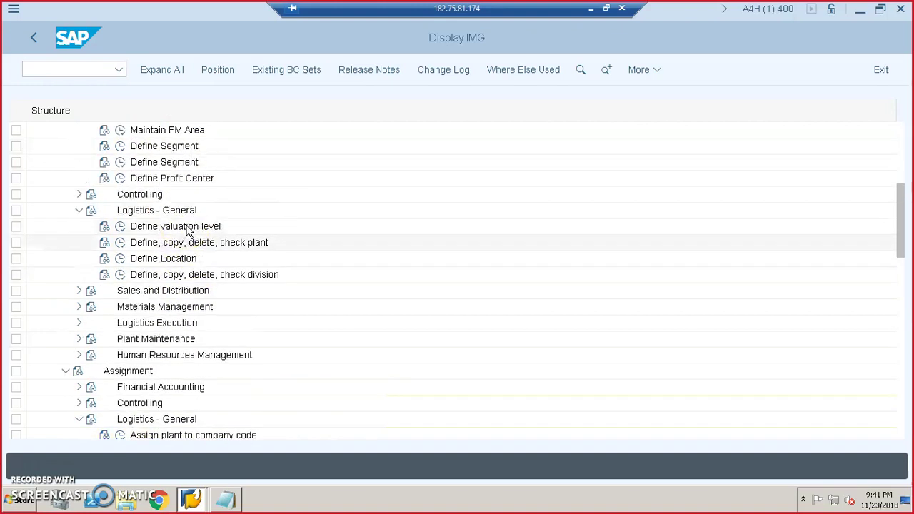
pyautogui.scroll(11, 189, 230)
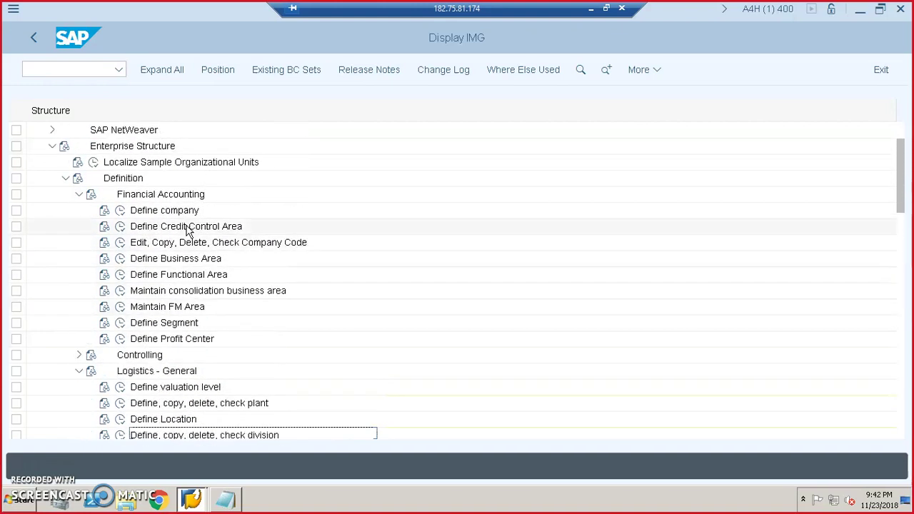
pyautogui.scroll(3, 189, 230)
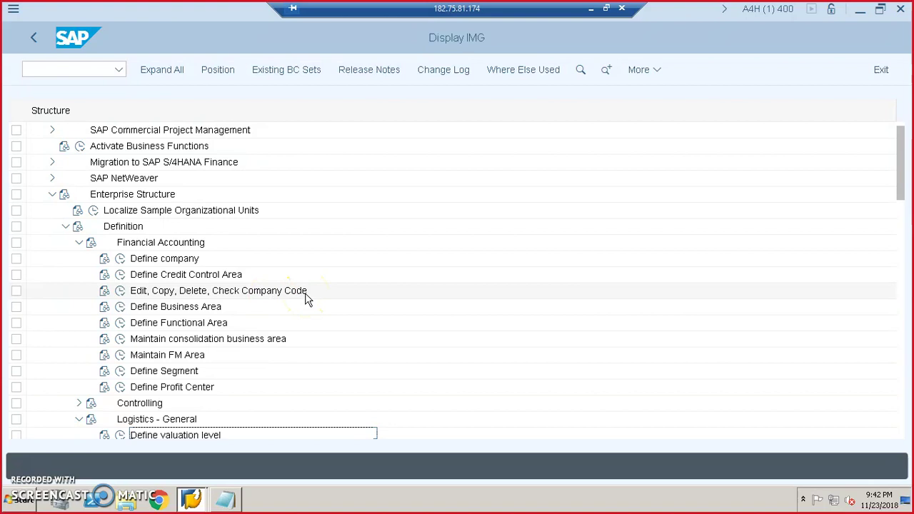
pyautogui.click(250, 298)
pyautogui.press('Down')
pyautogui.press('Down')
pyautogui.press('Down')
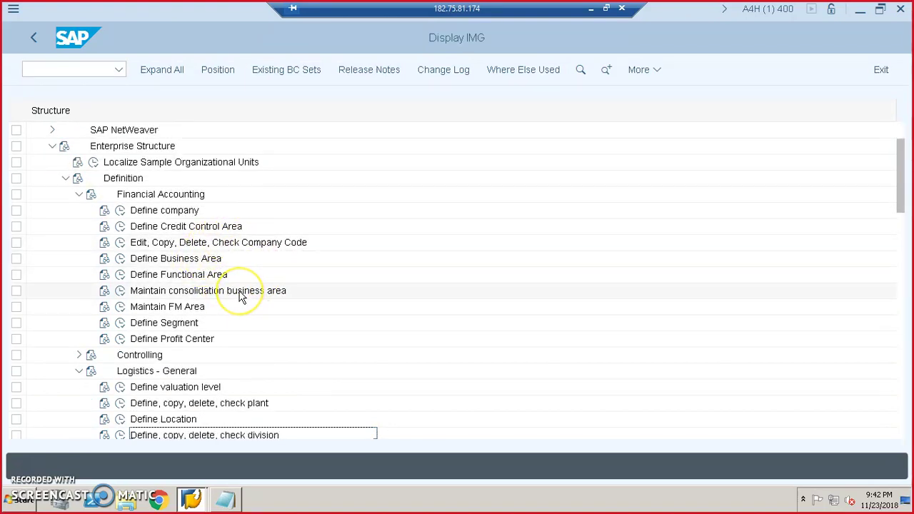
pyautogui.press('Down')
pyautogui.press('Down')
pyautogui.press('Down')
pyautogui.press('Down')
pyautogui.press('Down')
pyautogui.press('Down')
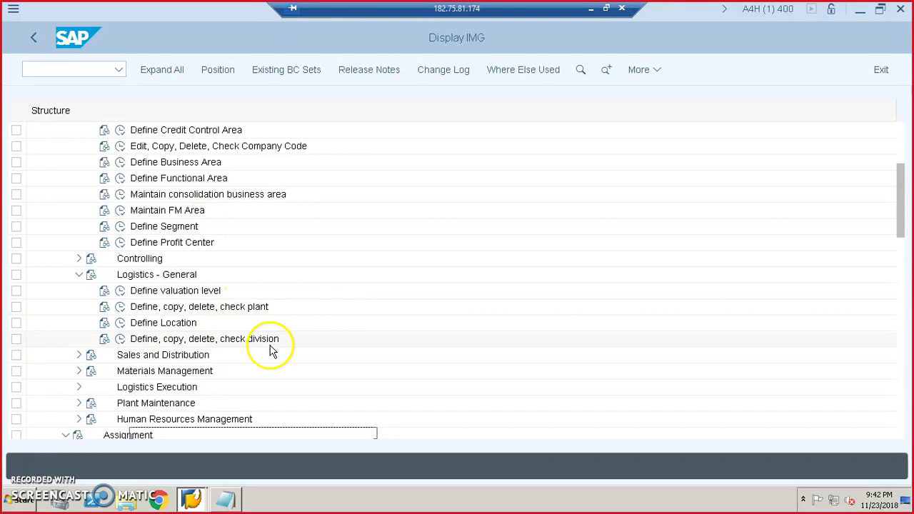
pyautogui.press('Down')
pyautogui.press('Down')
pyautogui.press('Down')
pyautogui.press('Down')
pyautogui.press('Down')
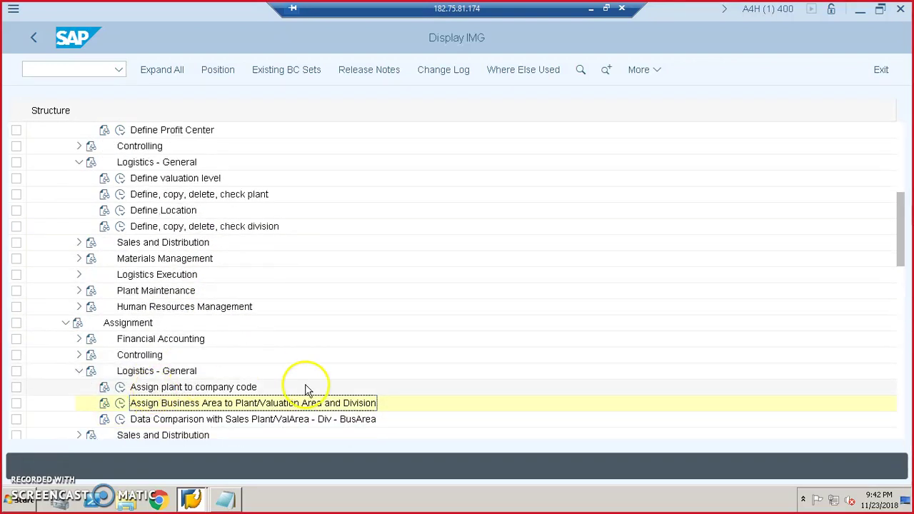
pyautogui.scroll(-2, 306, 385)
pyautogui.click(386, 369)
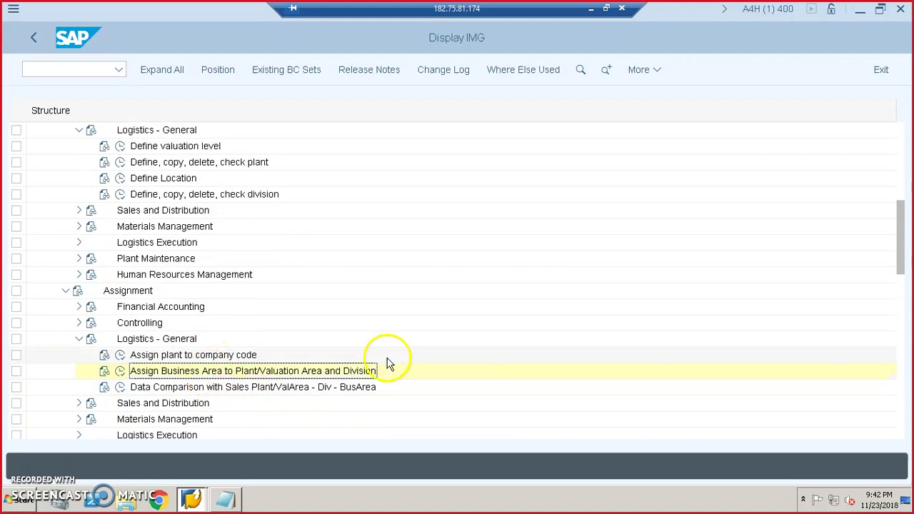